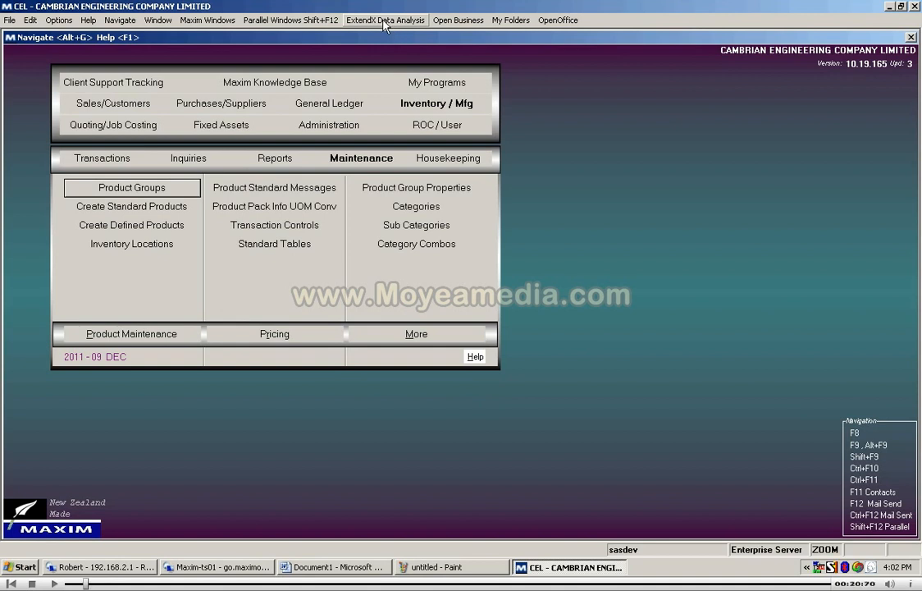
Step: Close the Navigate window and open the Resource Usage analysis in ExtendX Data Analysis
{"action": "left_click", "coordinate": [384, 22]}
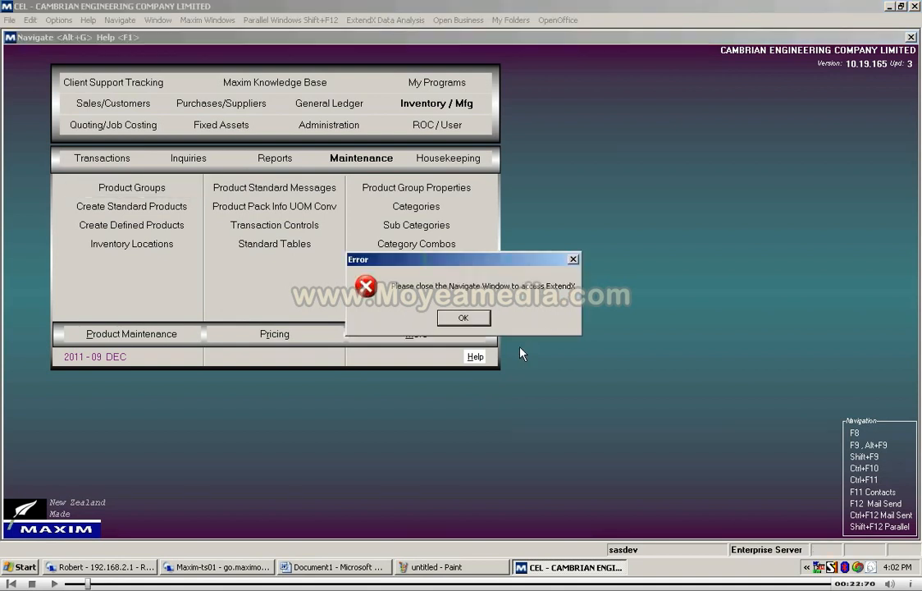
{"action": "left_click", "coordinate": [462, 320]}
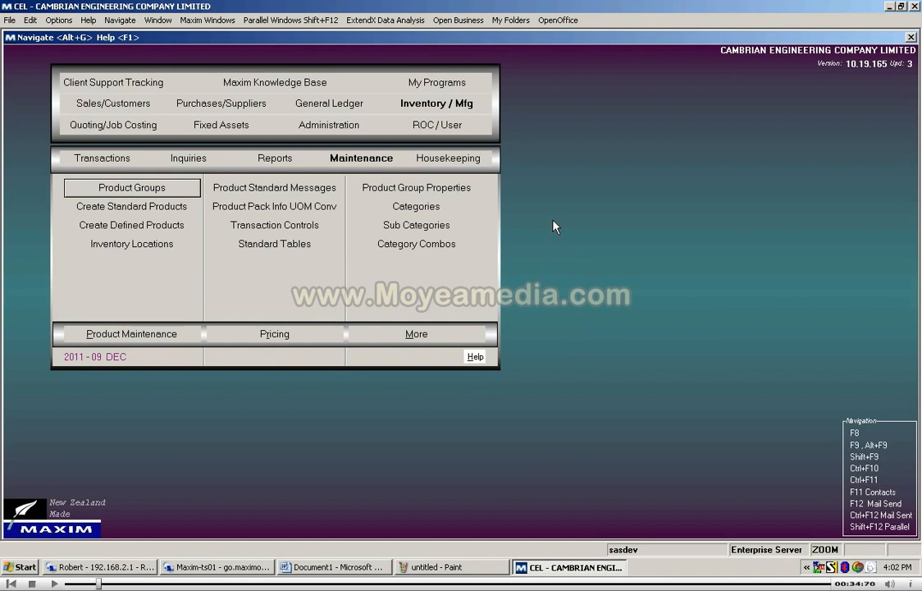
{"action": "key", "text": "Escape"}
{"action": "key", "text": "Escape"}
{"action": "key", "text": "Escape"}
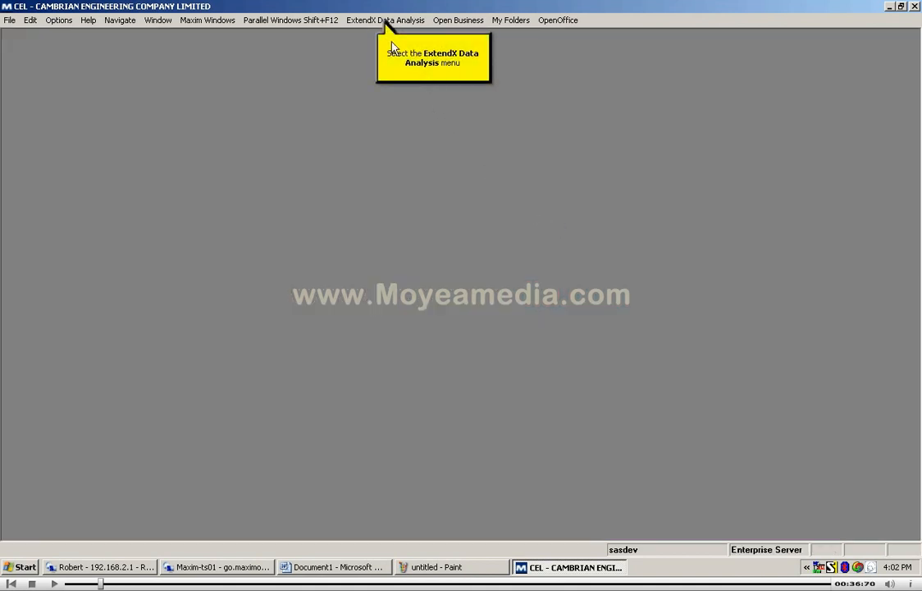
{"action": "left_click", "coordinate": [385, 20]}
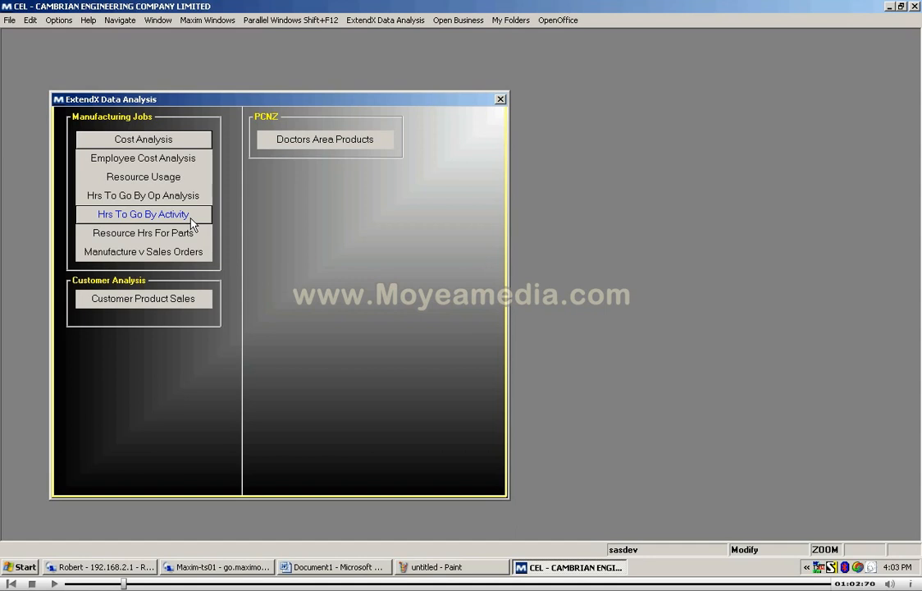
{"action": "left_click", "coordinate": [169, 183]}
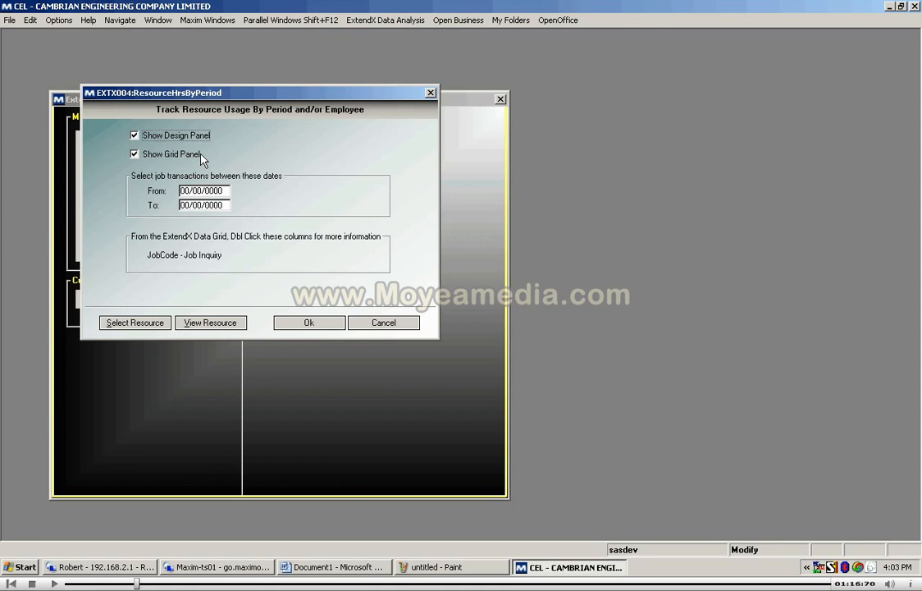
Step: Add the resources R ANNL through R AUTLS to the resource selection for the usage analysis
{"action": "left_click", "coordinate": [129, 323]}
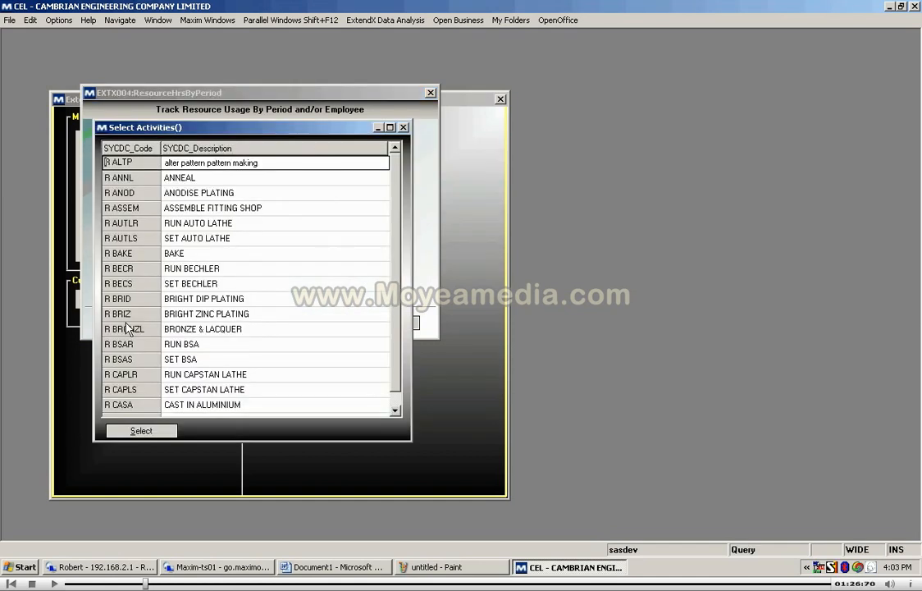
{"action": "key", "text": "Down"}
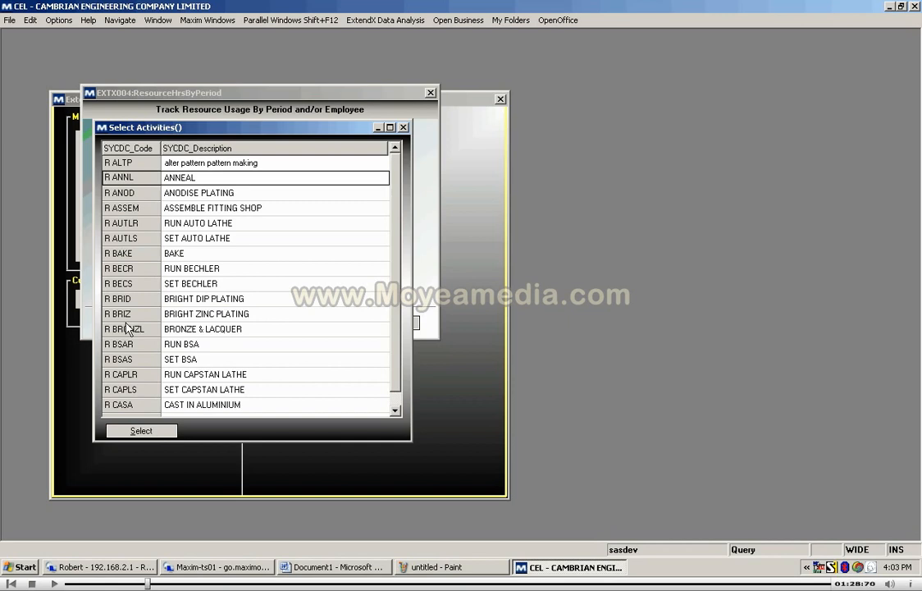
{"action": "key", "text": "shift+Down"}
{"action": "key", "text": "shift+Down"}
{"action": "key", "text": "shift+Down"}
{"action": "key", "text": "shift+Down"}
{"action": "key", "text": "shift+Down"}
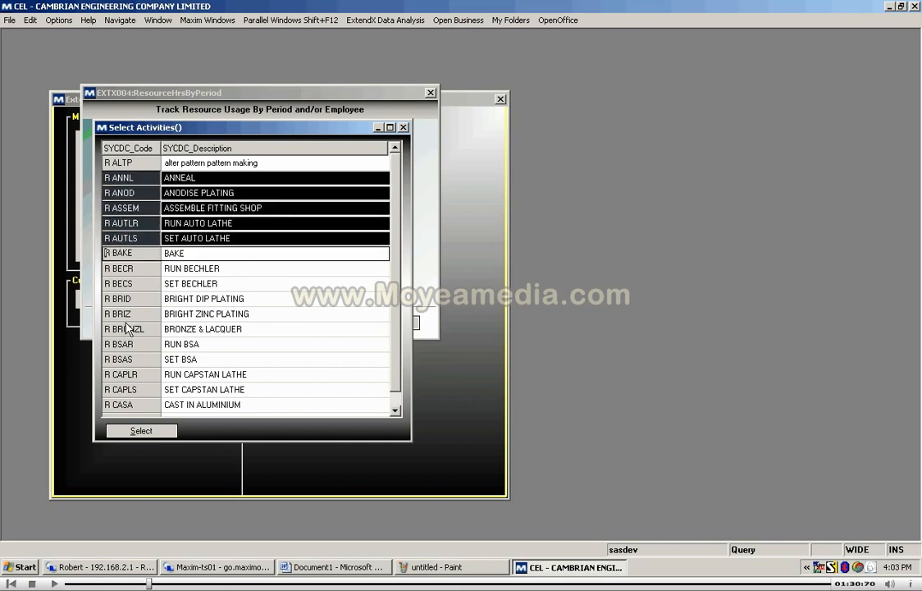
{"action": "left_click", "coordinate": [142, 430]}
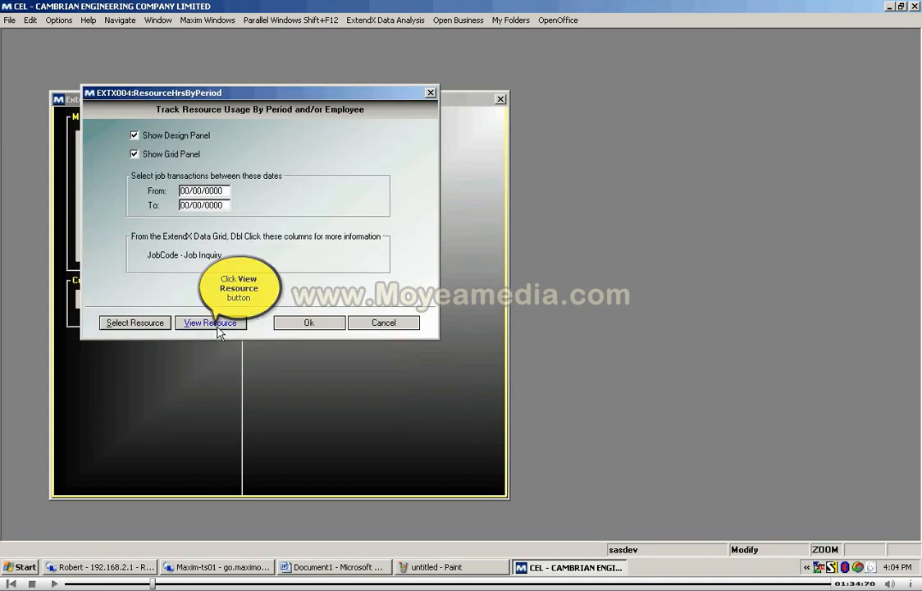
Step: Delete the resources R ANNL through R AUTLS from the list of selected resources and close the list
{"action": "left_click", "coordinate": [210, 322]}
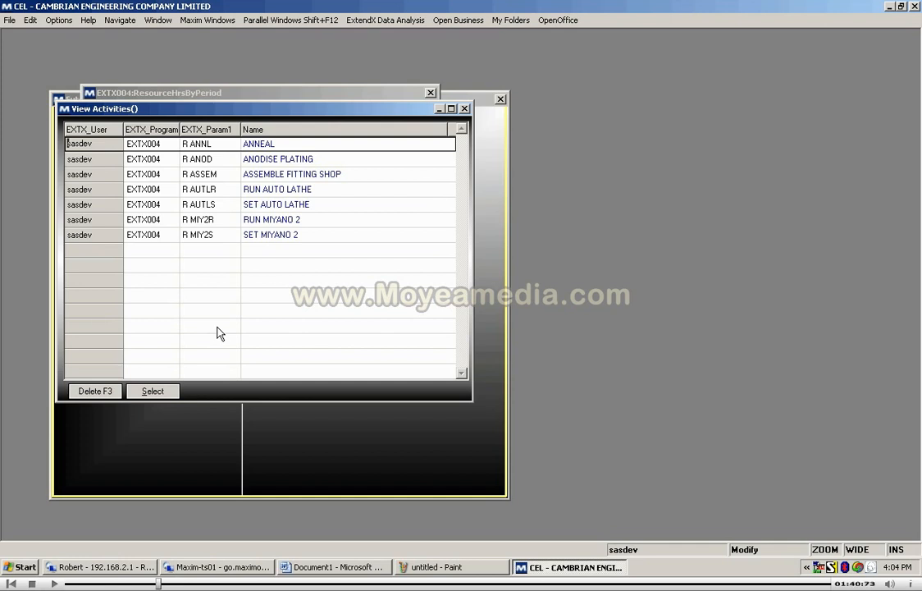
{"action": "key", "text": "shift+Down"}
{"action": "key", "text": "shift+Down"}
{"action": "key", "text": "shift+Down"}
{"action": "key", "text": "shift+Down"}
{"action": "key", "text": "shift+Down"}
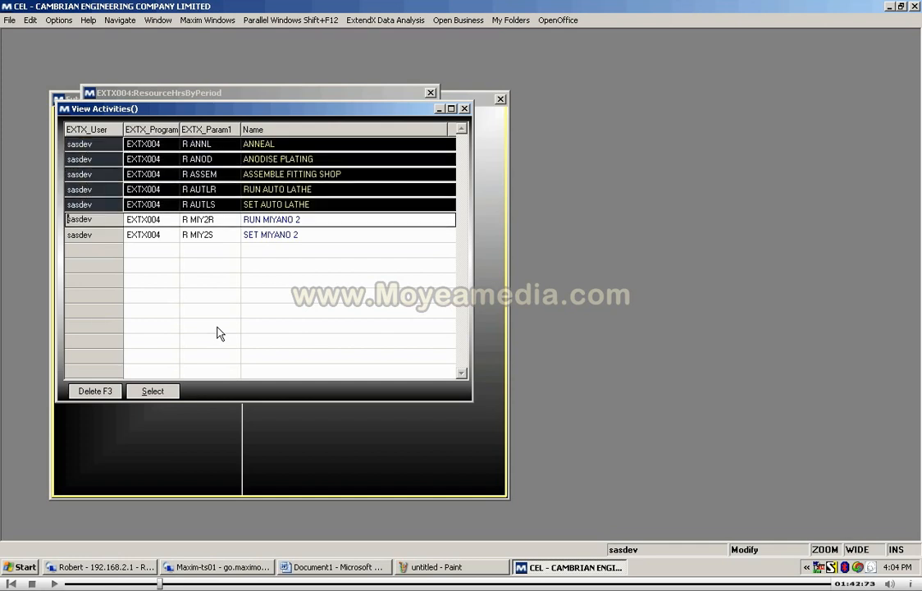
{"action": "left_click", "coordinate": [107, 391]}
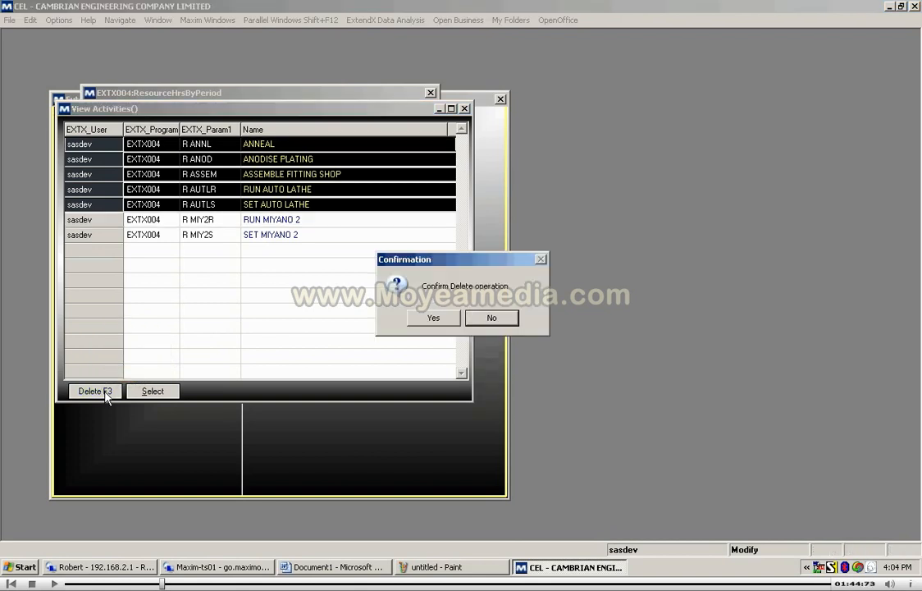
{"action": "left_click", "coordinate": [431, 319]}
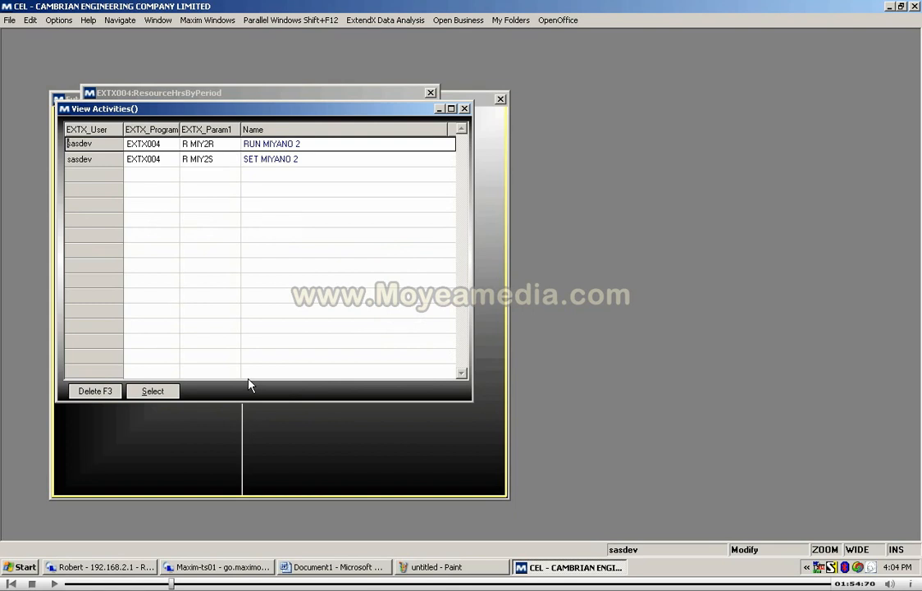
{"action": "key", "text": "Escape"}
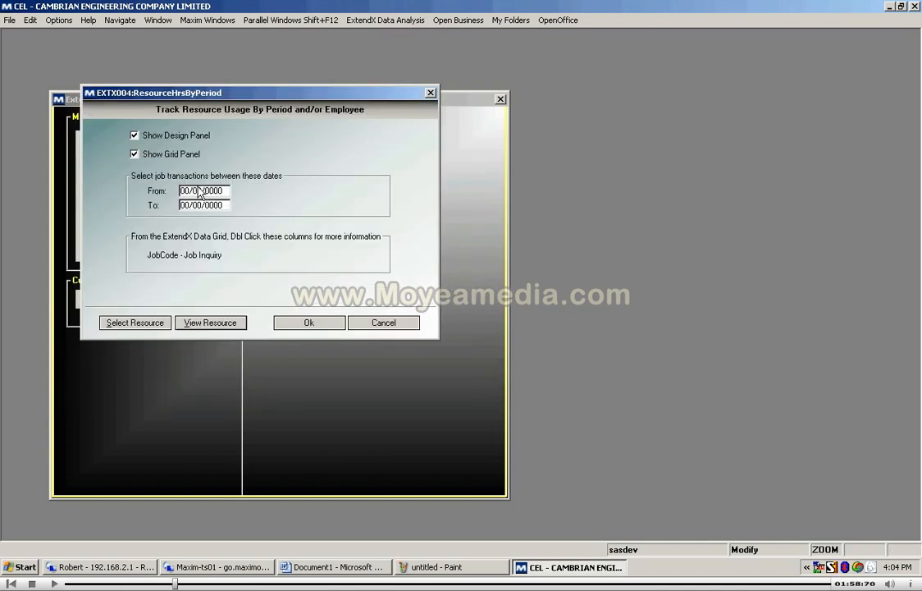
Step: Set the job transaction dates from 01/09/2009 to 31/12/2009 and run the resource usage analysis
{"action": "left_click", "coordinate": [198, 194]}
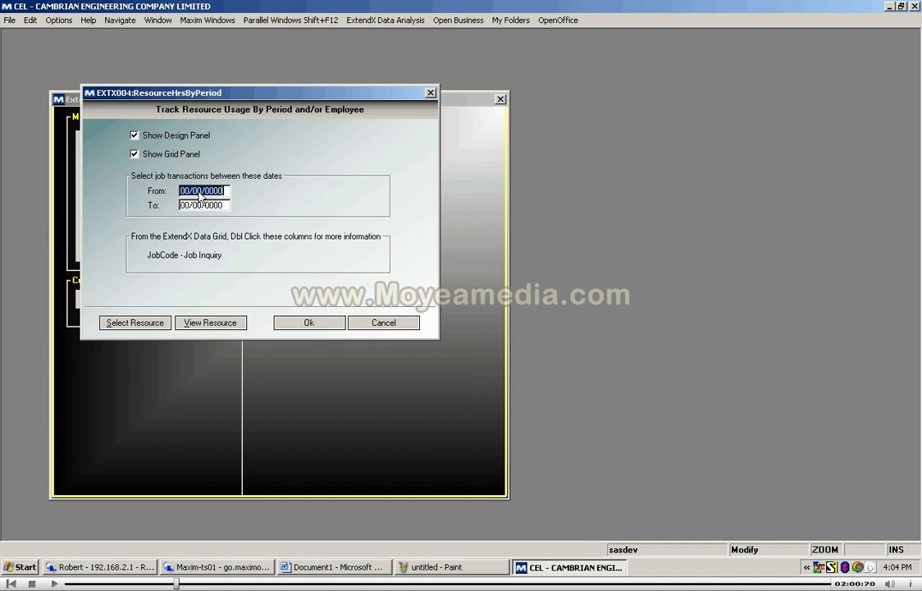
{"action": "type", "text": "01/0"}
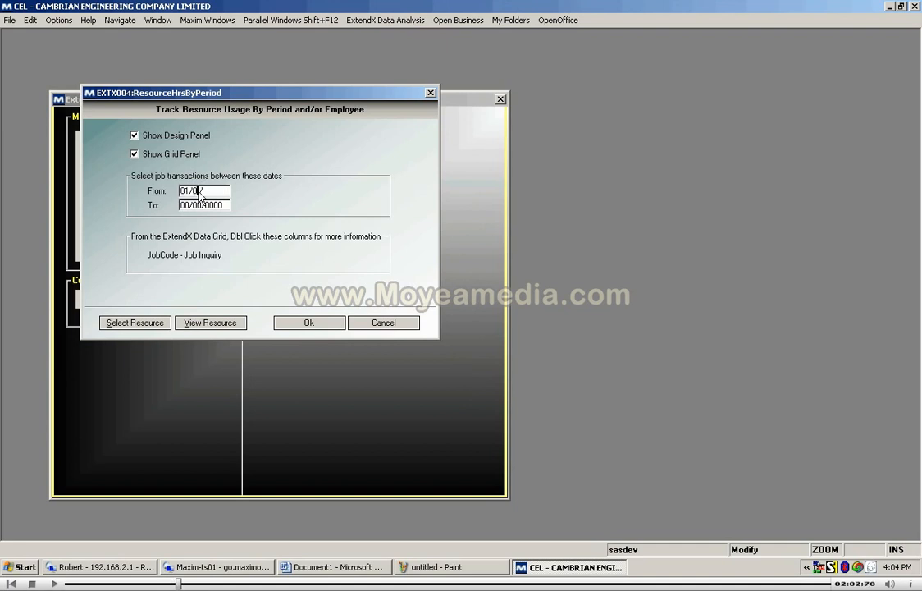
{"action": "type", "text": "9/09"}
{"action": "key", "text": "Tab"}
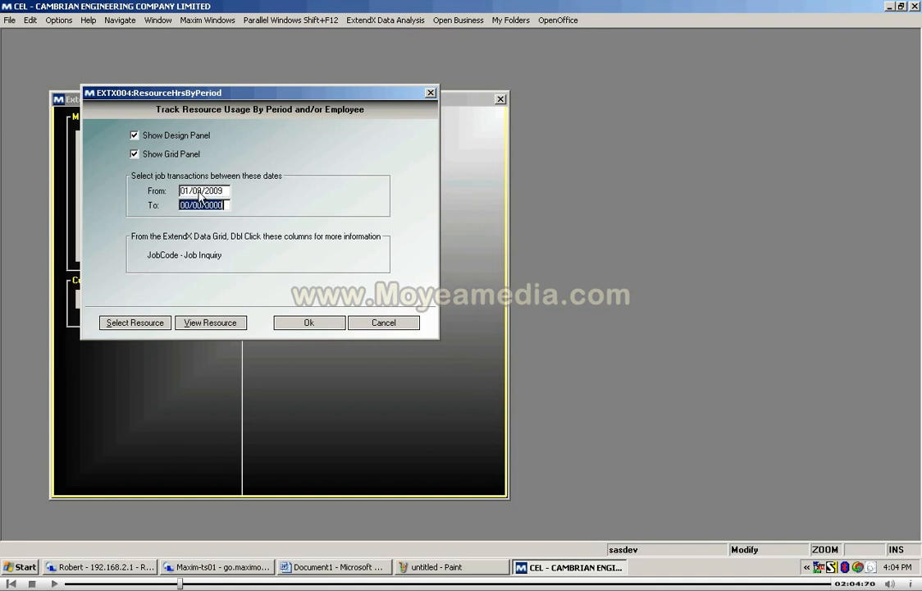
{"action": "type", "text": "31/12/2009"}
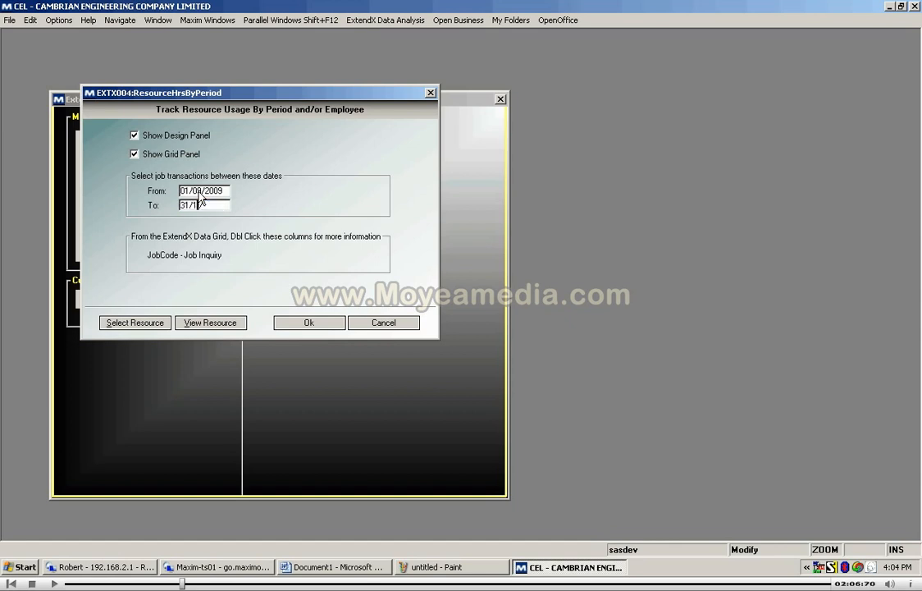
{"action": "key", "text": "Tab"}
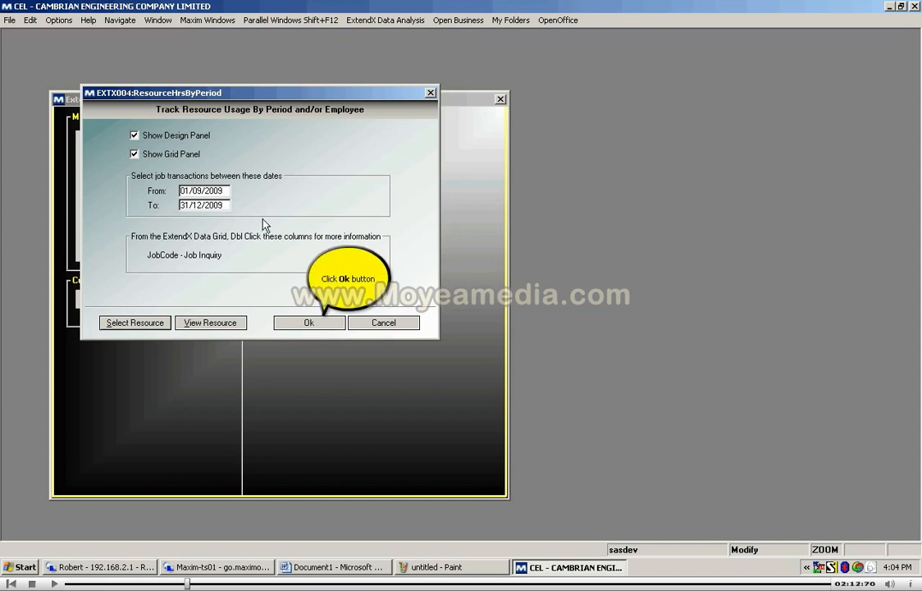
{"action": "left_click", "coordinate": [326, 323]}
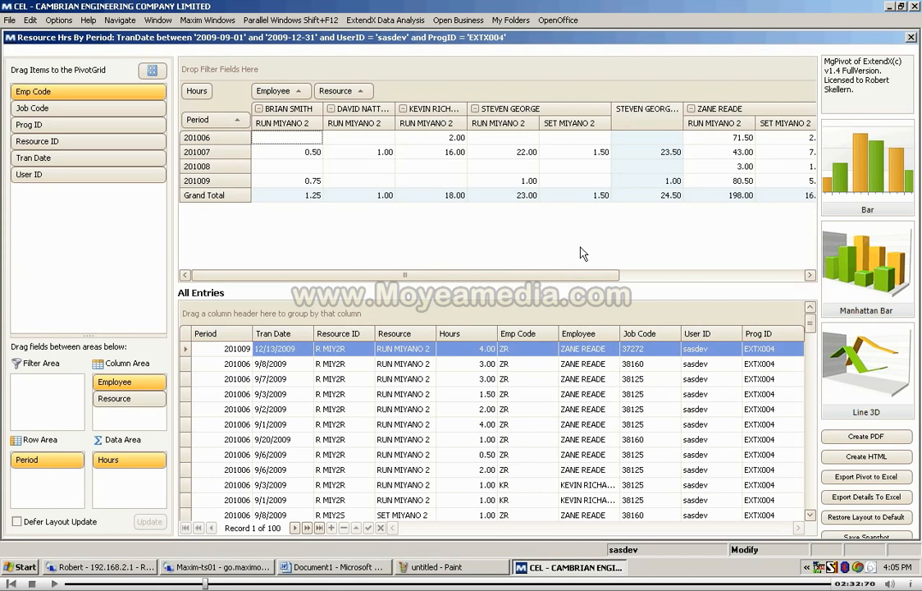
Step: Restore the pivot layout to default and add Period as the row field
{"action": "left_click", "coordinate": [870, 524]}
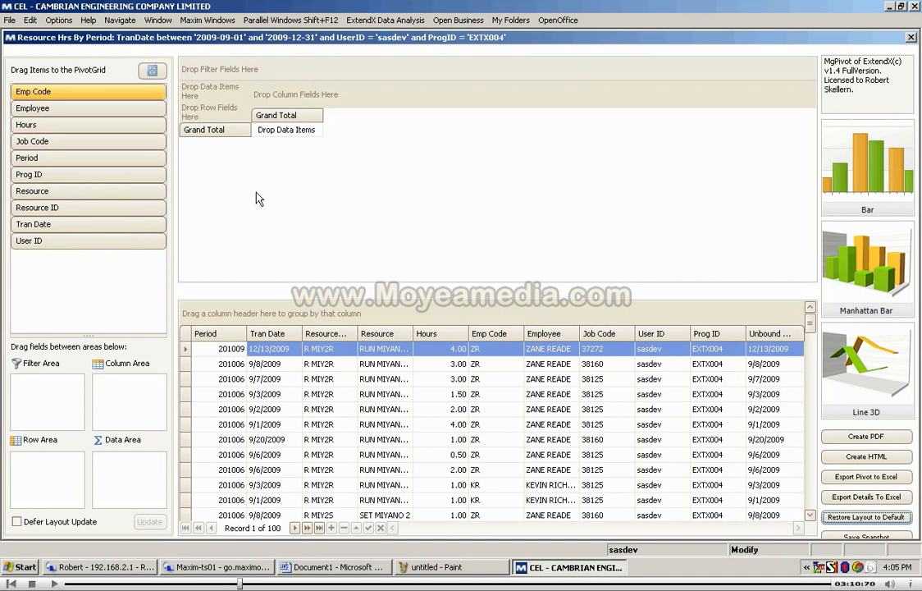
{"action": "left_click", "coordinate": [144, 156]}
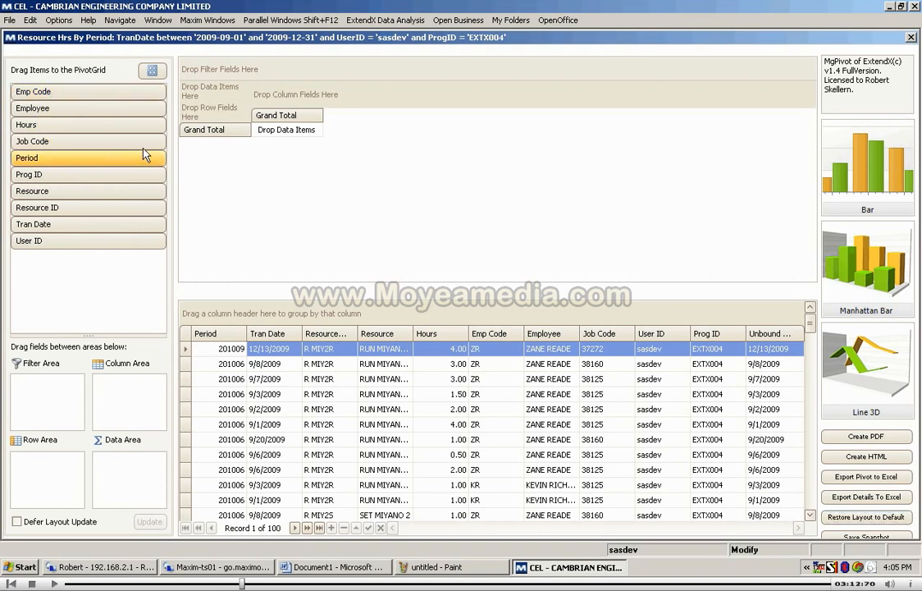
{"action": "left_click_drag", "start_coordinate": [143, 150], "coordinate": [224, 122]}
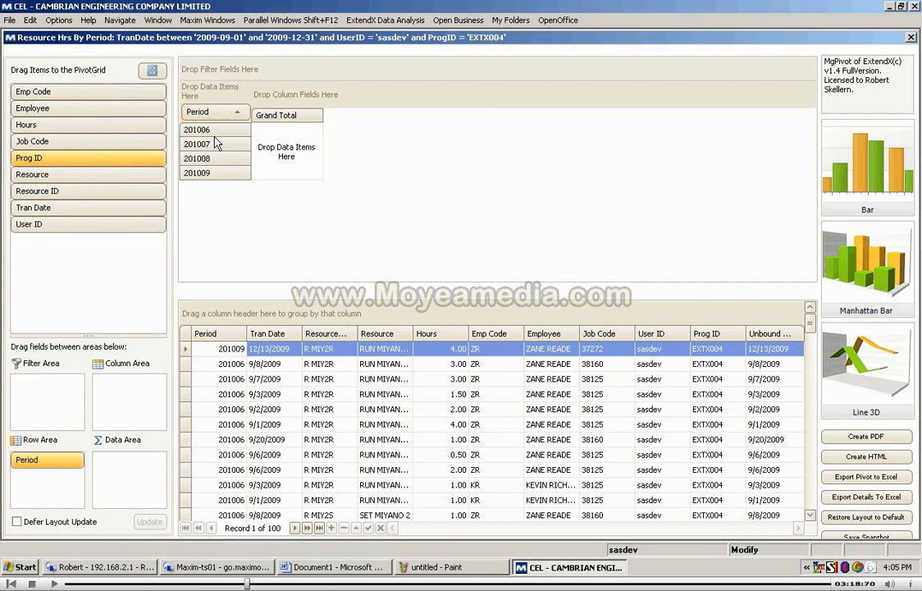
Step: Add Hours as the pivot's data item and Resource as its column field
{"action": "left_click", "coordinate": [36, 126]}
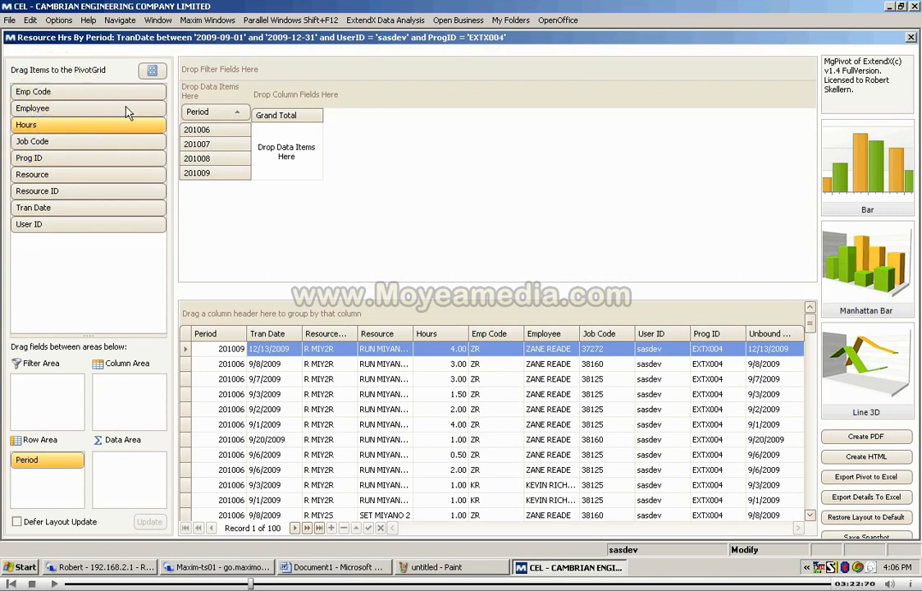
{"action": "left_click_drag", "start_coordinate": [233, 99], "coordinate": [233, 99]}
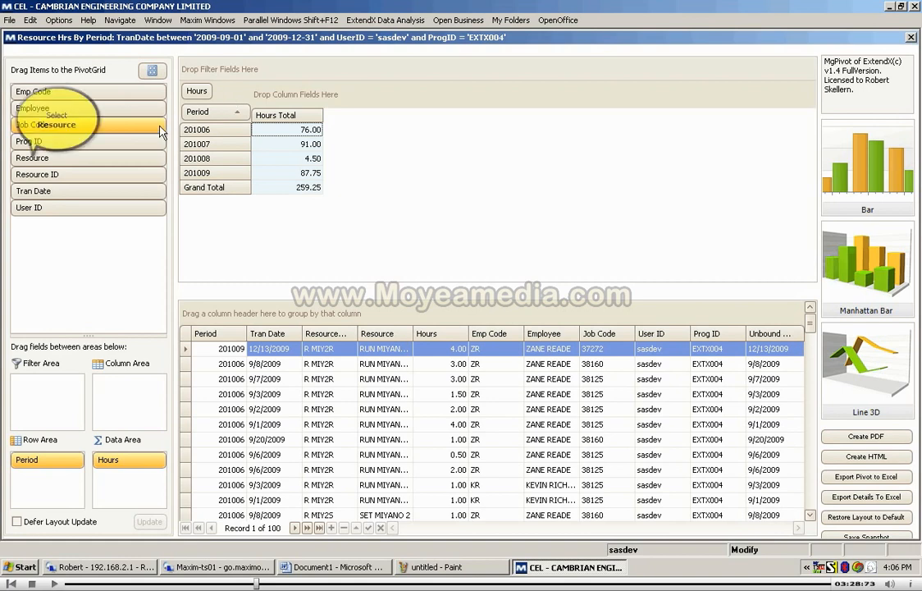
{"action": "left_click", "coordinate": [43, 157]}
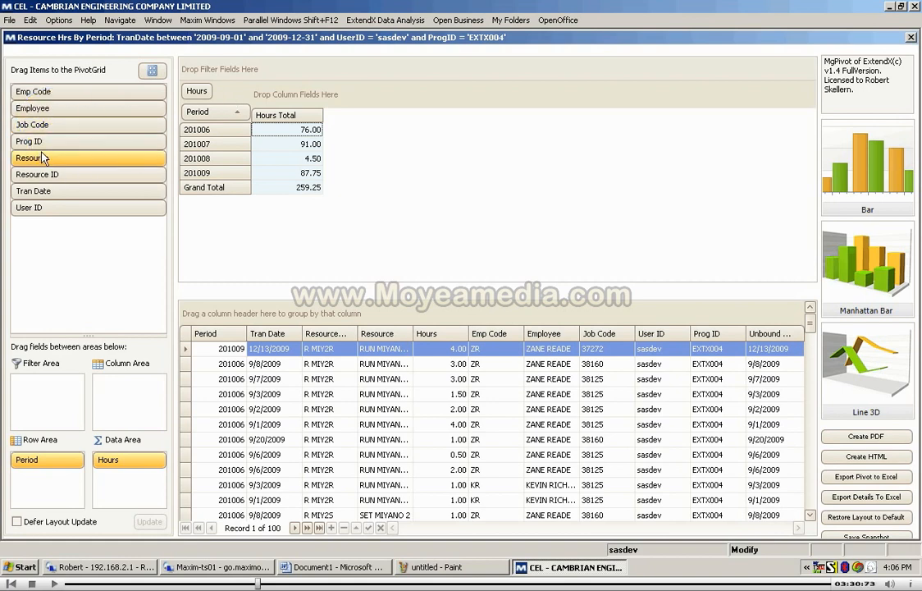
{"action": "left_click_drag", "start_coordinate": [43, 158], "coordinate": [289, 100]}
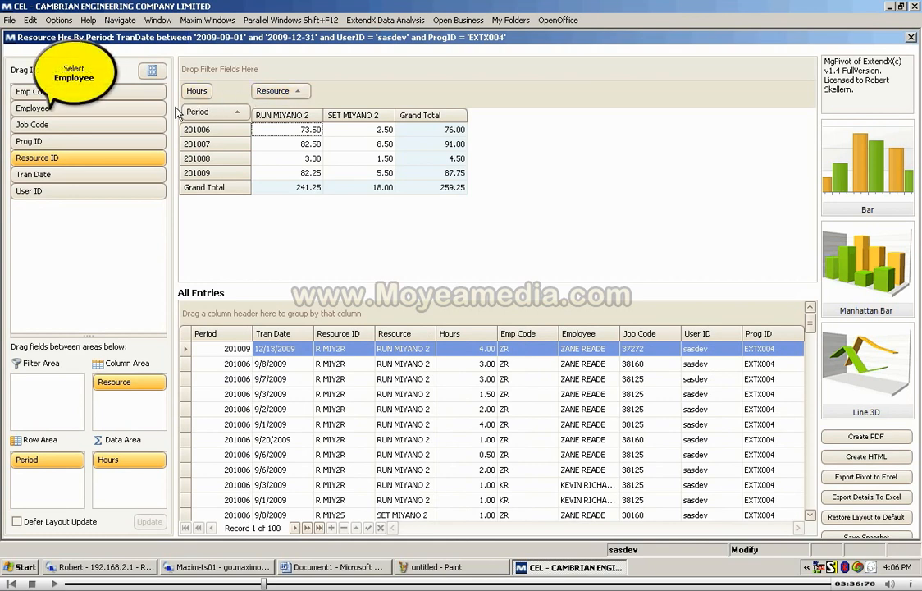
Step: Add Employee as a pivot column field and place Resource after it
{"action": "left_click", "coordinate": [52, 111]}
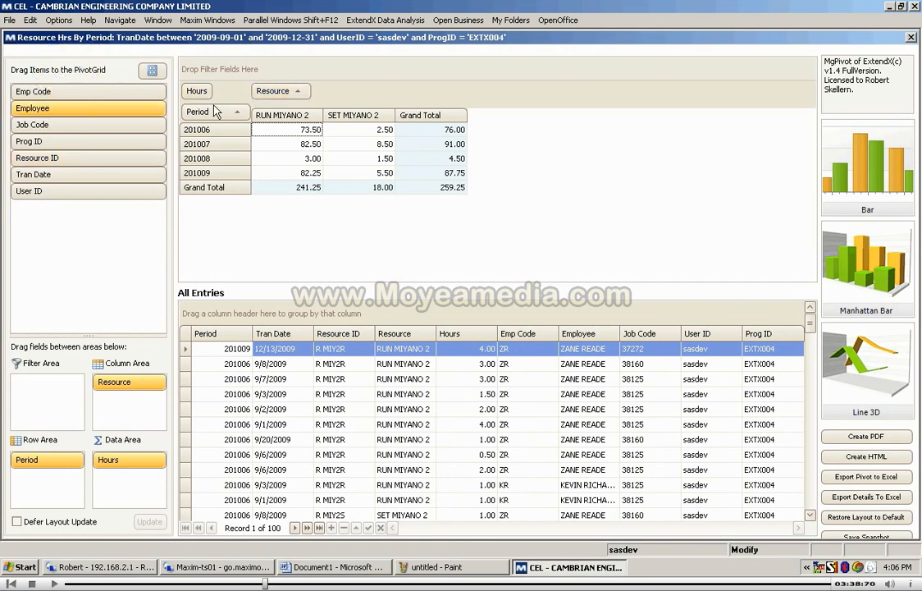
{"action": "left_click_drag", "start_coordinate": [329, 96], "coordinate": [329, 97]}
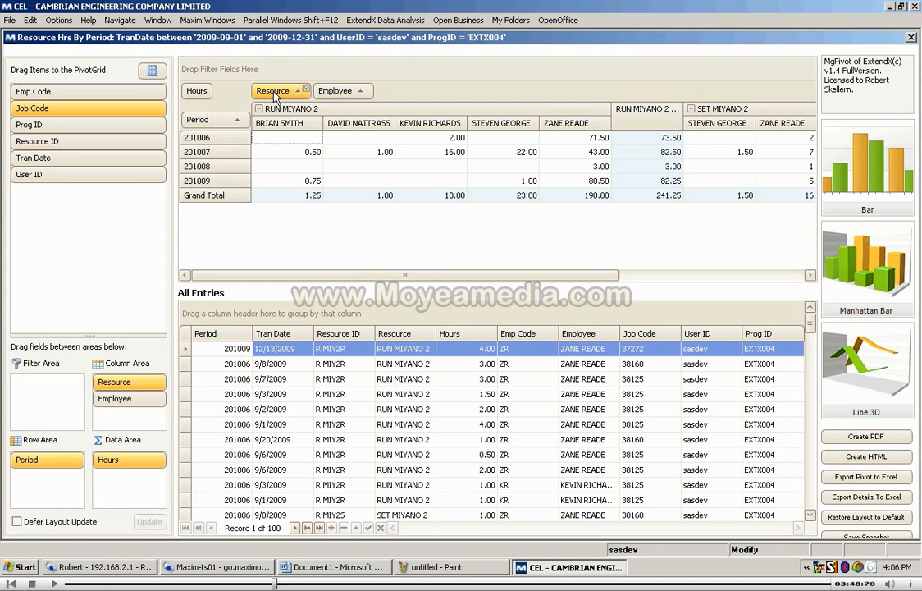
{"action": "left_click_drag", "start_coordinate": [273, 92], "coordinate": [401, 97]}
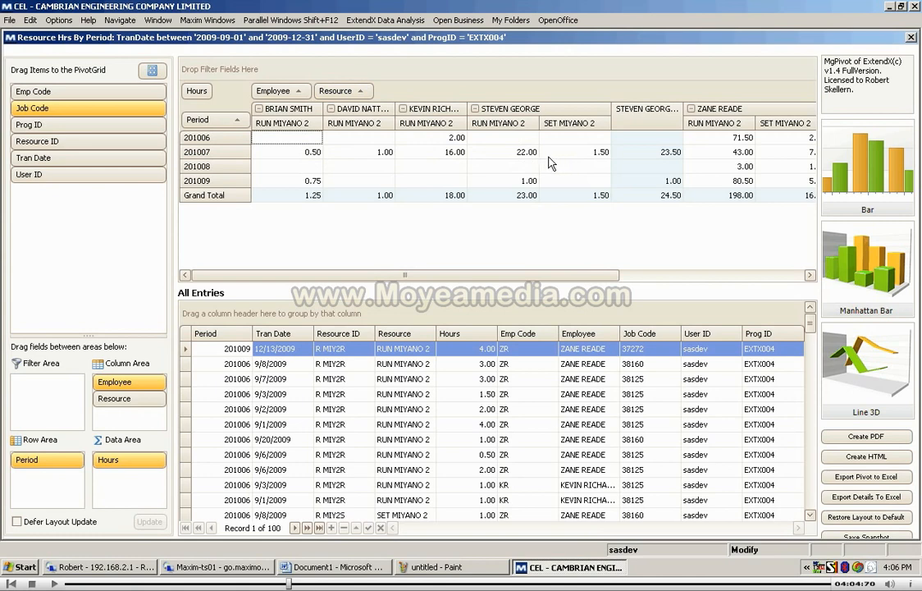
Step: View the hours by employee and resource as a Bar chart, and close the chart
{"action": "left_click", "coordinate": [860, 180]}
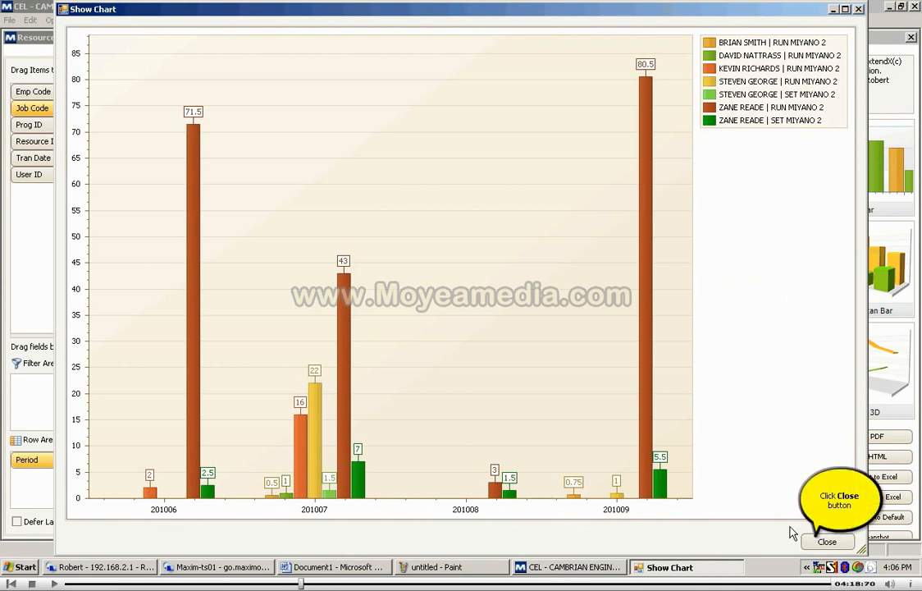
{"action": "left_click", "coordinate": [821, 542]}
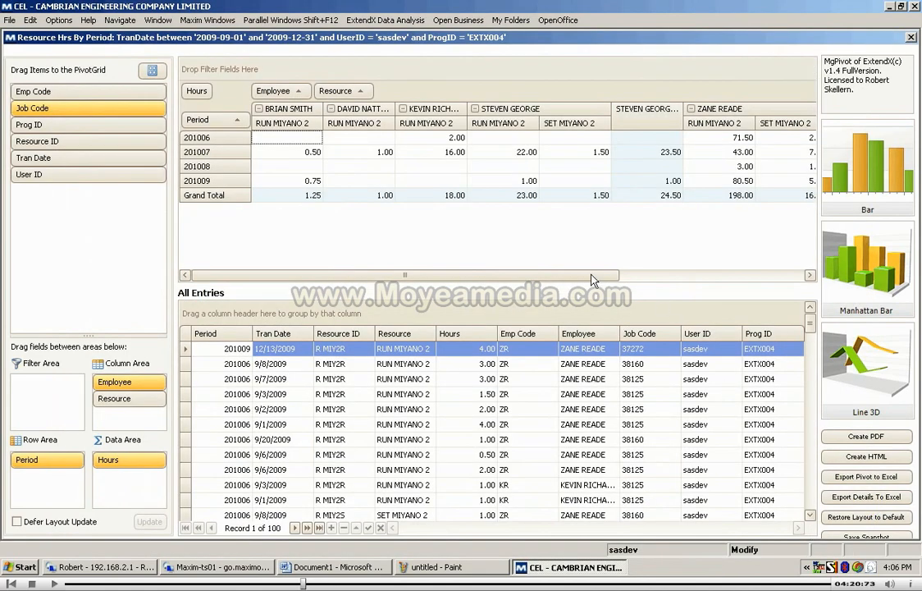
Step: Collapse all employee groups in the pivot and show the condensed data as a Bar chart
{"action": "right_click", "coordinate": [377, 113]}
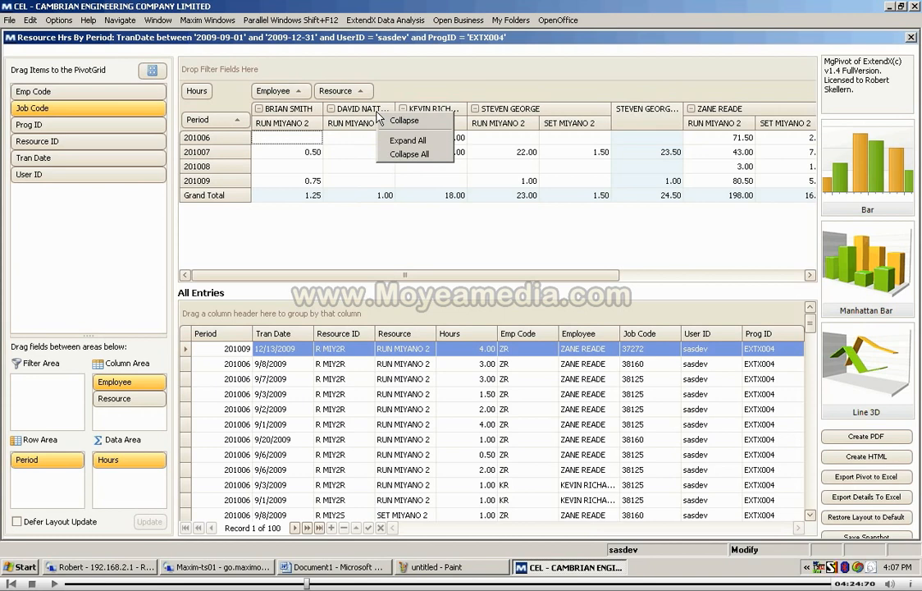
{"action": "left_click", "coordinate": [406, 154]}
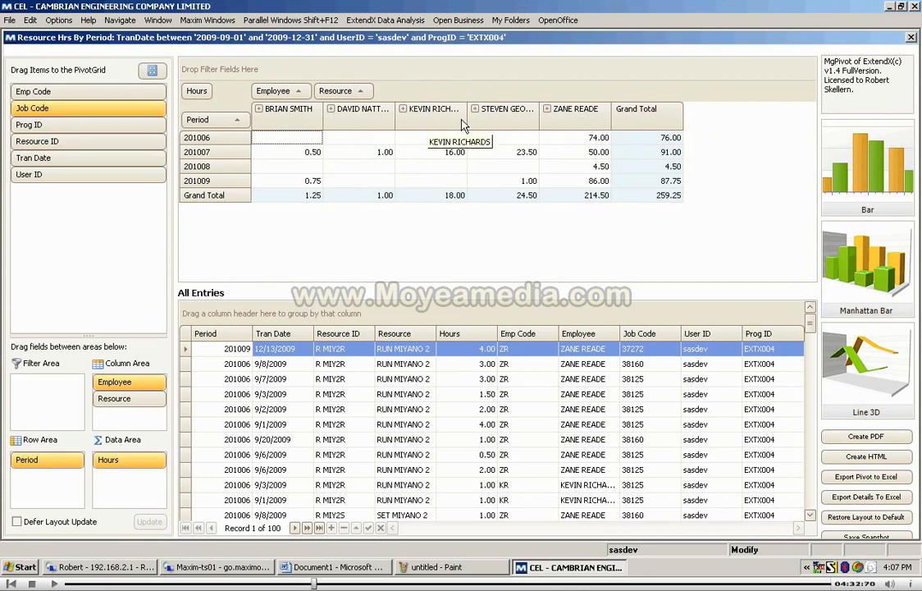
{"action": "left_click", "coordinate": [873, 186]}
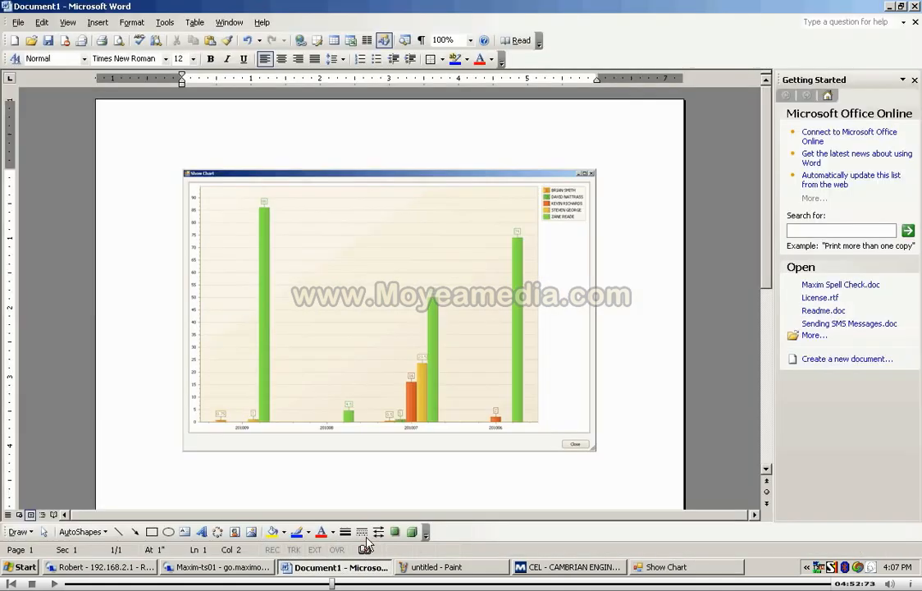
Step: Switch to Microsoft Word and replace the chart picture in the document with the newly copied condensed bar chart
{"action": "left_click", "coordinate": [337, 567]}
{"action": "left_click", "coordinate": [372, 377]}
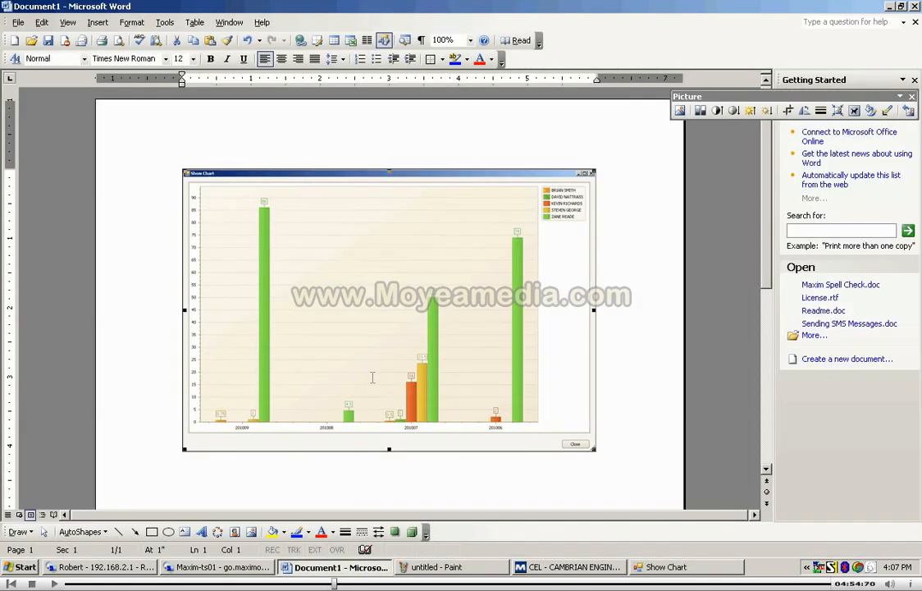
{"action": "key", "text": "Delete"}
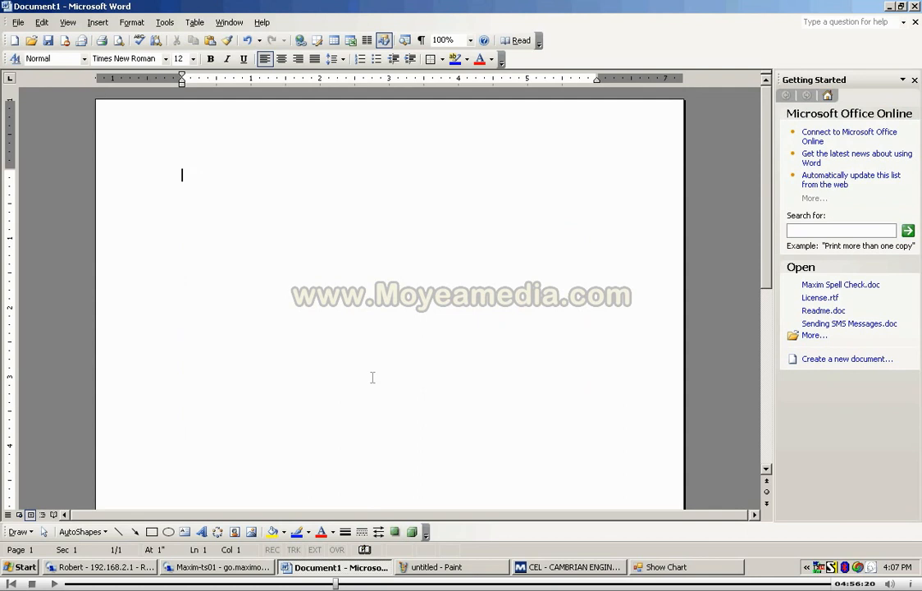
{"action": "right_click", "coordinate": [182, 172]}
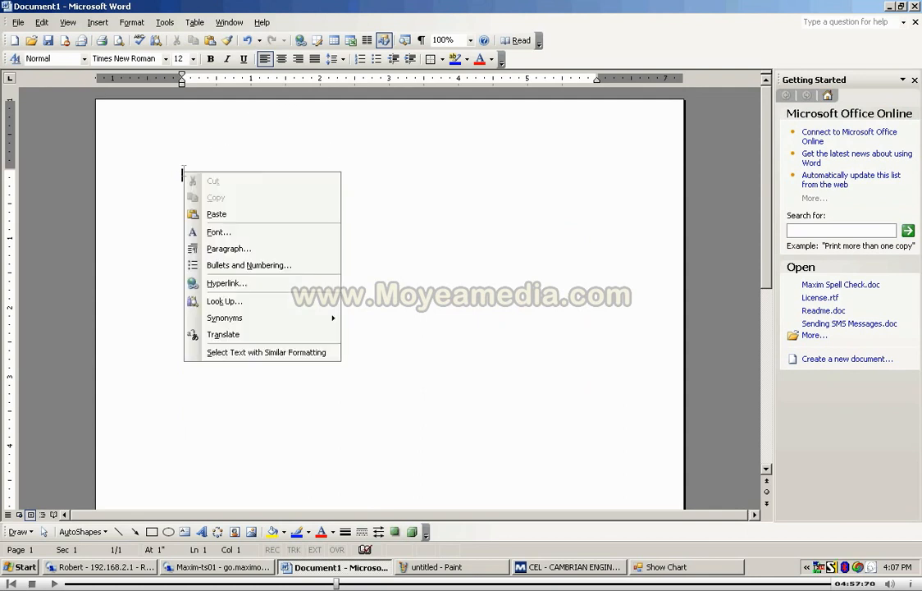
{"action": "left_click", "coordinate": [232, 215]}
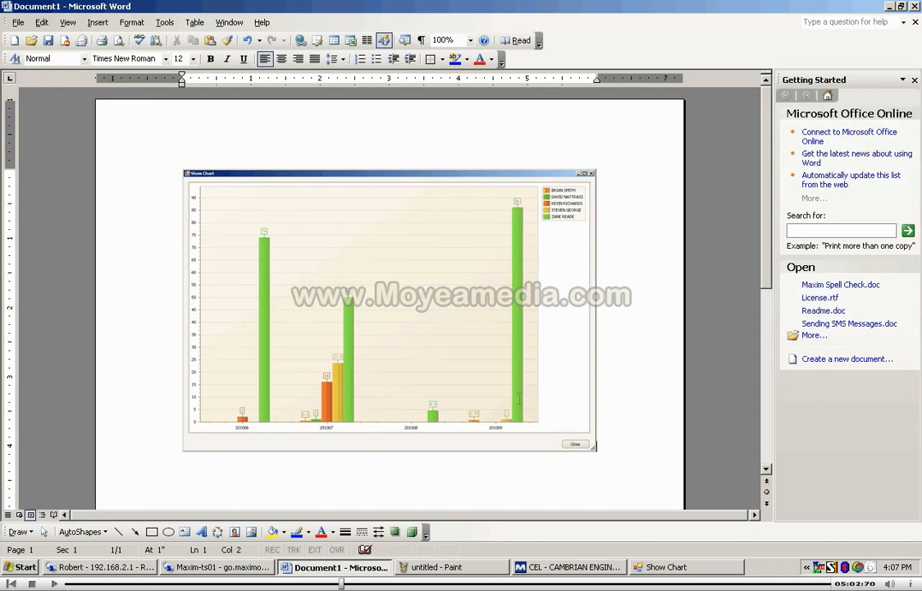
Step: Paste the copied chart into Paint, and return to the pivot application to close its chart window
{"action": "left_click", "coordinate": [450, 567]}
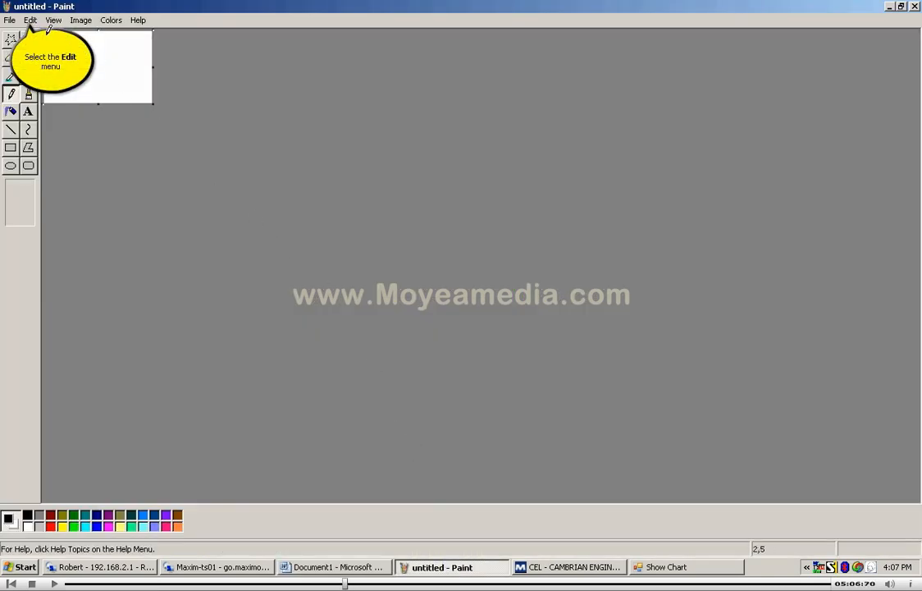
{"action": "left_click", "coordinate": [30, 20]}
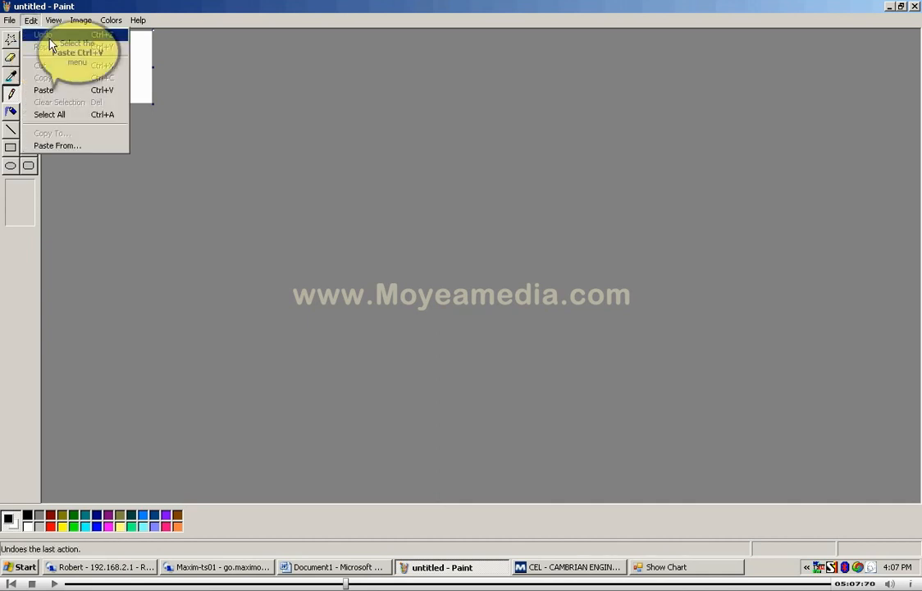
{"action": "left_click", "coordinate": [56, 90]}
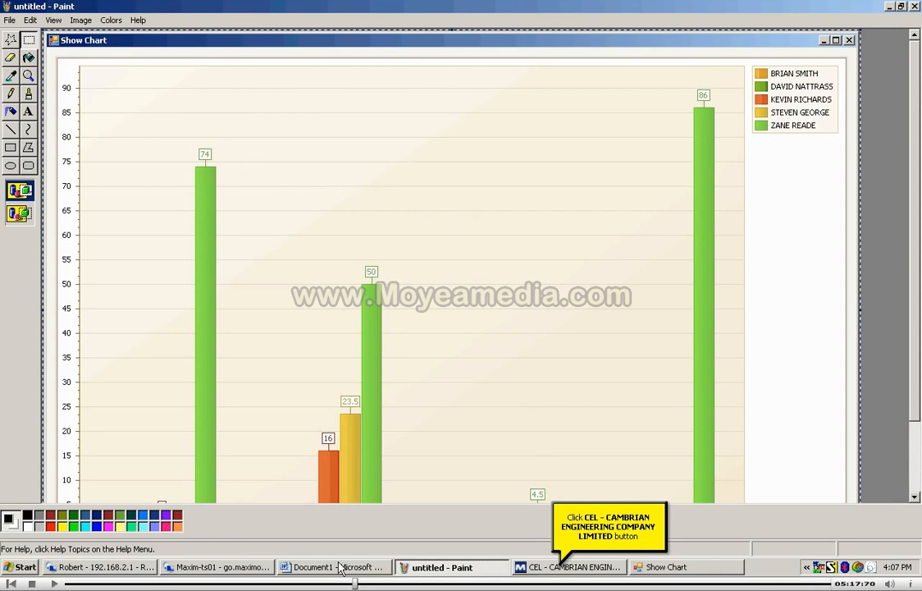
{"action": "left_click", "coordinate": [566, 567]}
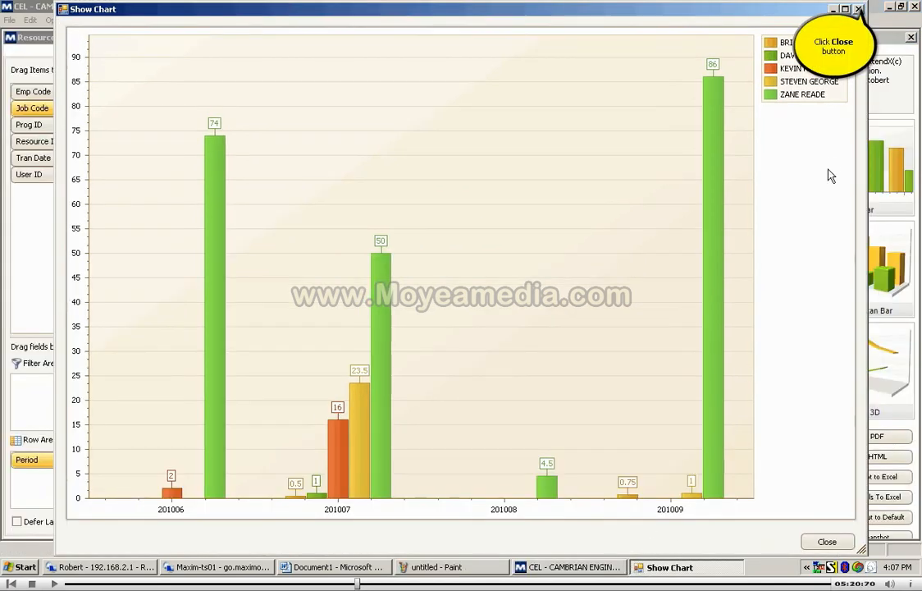
{"action": "left_click", "coordinate": [858, 9]}
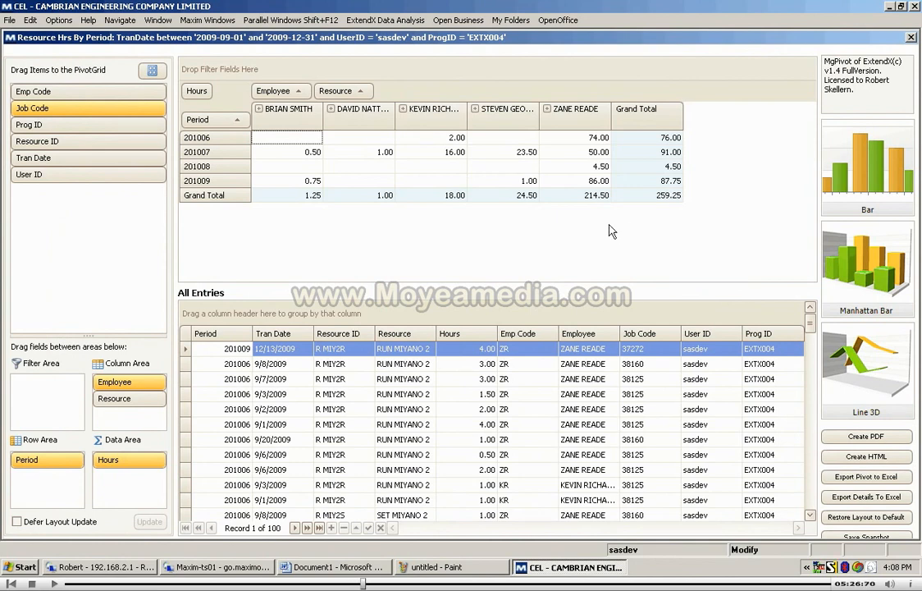
Step: Show the detail entries behind the 23.50 hours in period 201007, and open the job of the 10/7/2009 entry
{"action": "double_click", "coordinate": [524, 154]}
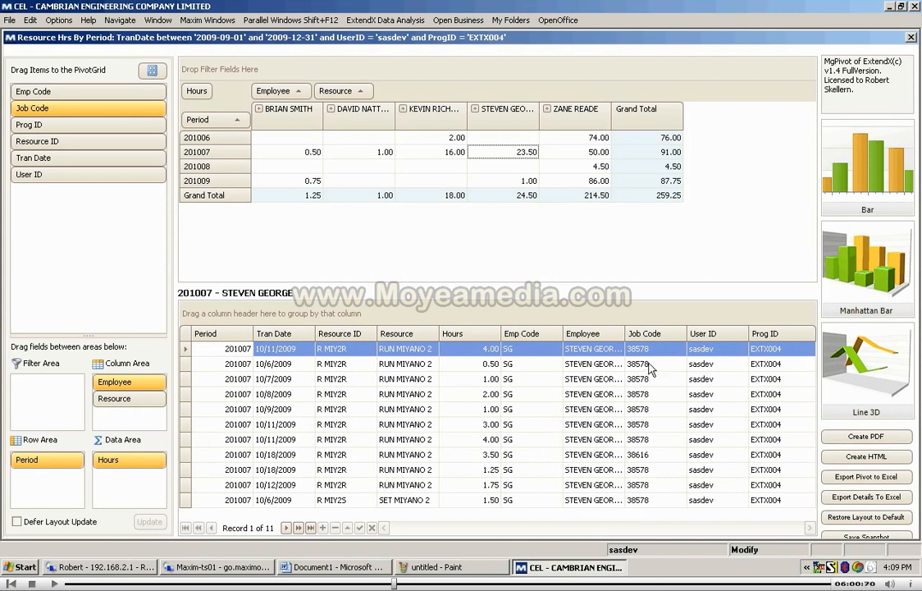
{"action": "double_click", "coordinate": [644, 389]}
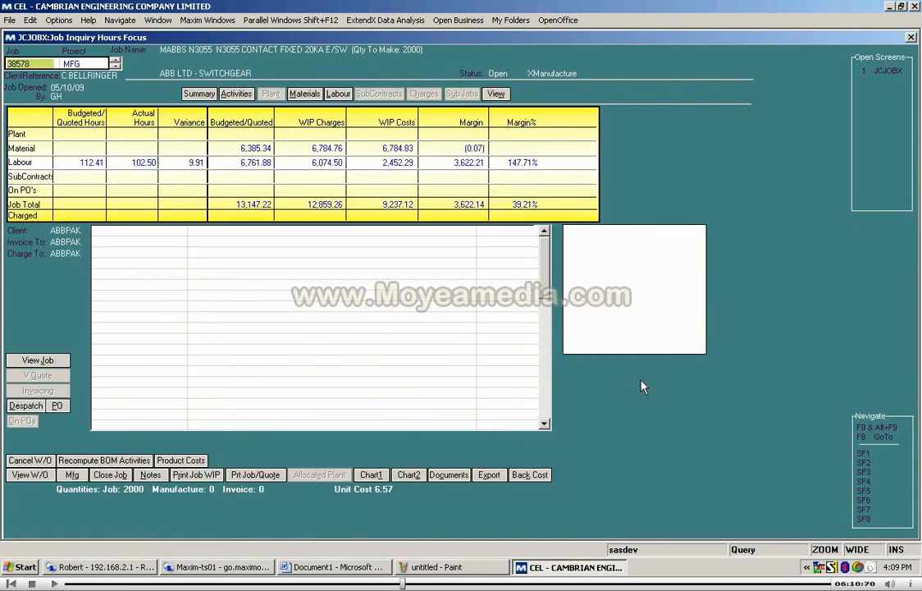
Step: View all transactions for the job's materials cost type, and return to the pivot screen
{"action": "left_click", "coordinate": [304, 93]}
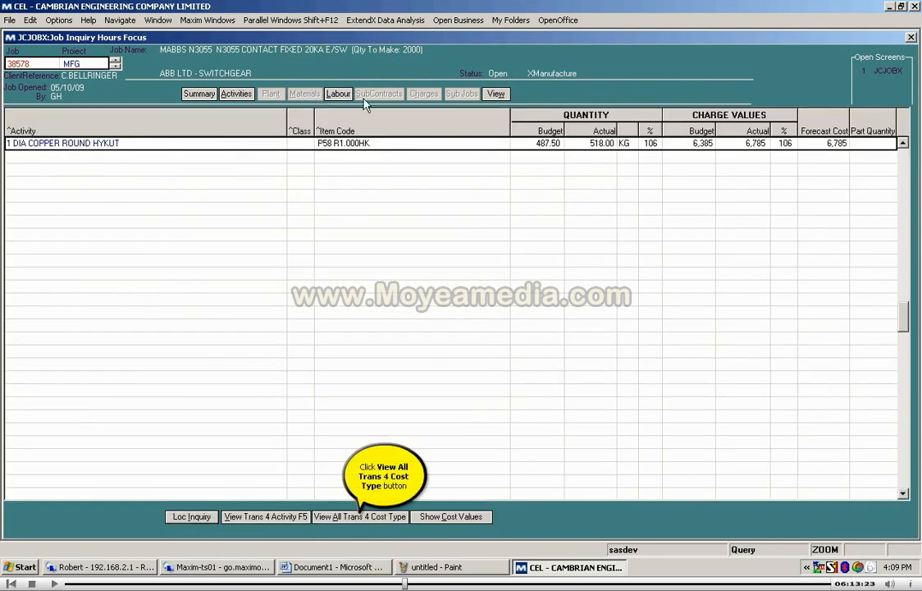
{"action": "left_click", "coordinate": [364, 517]}
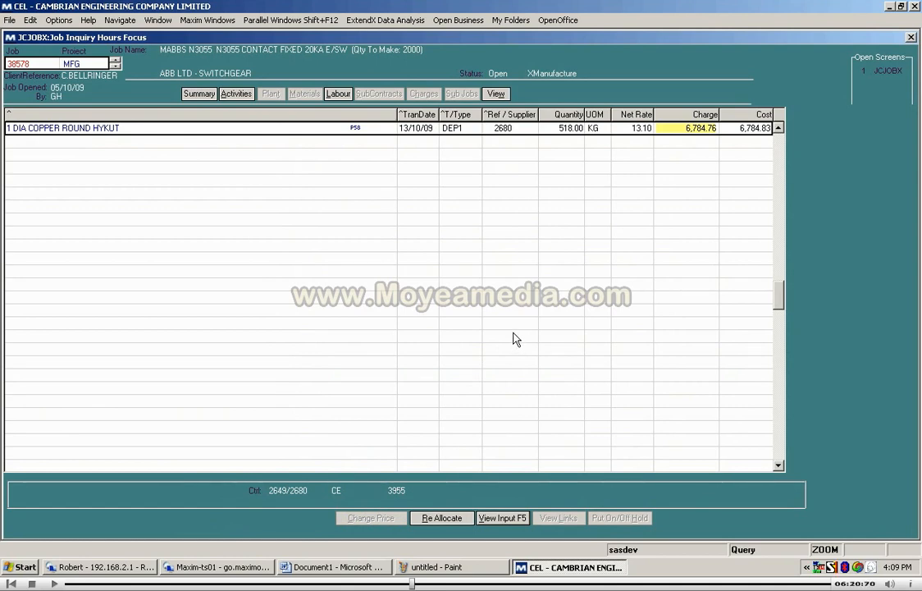
{"action": "key", "text": "Escape"}
{"action": "key", "text": "Escape"}
{"action": "key", "text": "Escape"}
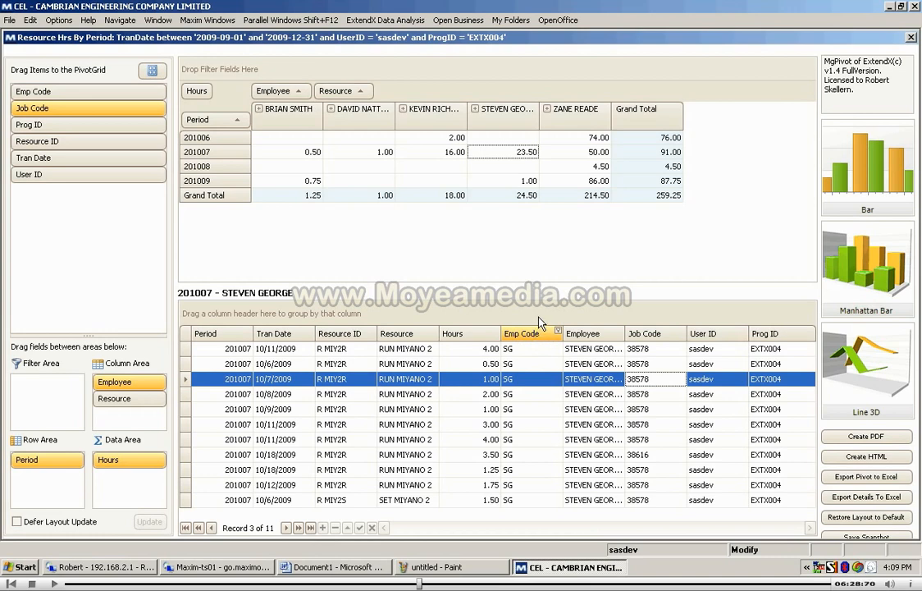
{"action": "right_click", "coordinate": [541, 328]}
{"action": "right_click", "coordinate": [539, 318]}
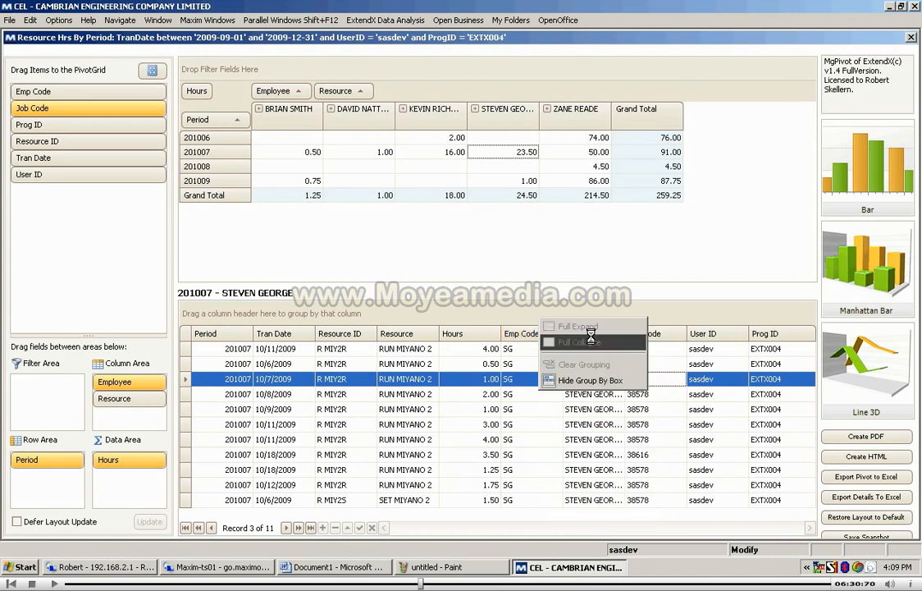
{"action": "right_click", "coordinate": [667, 340]}
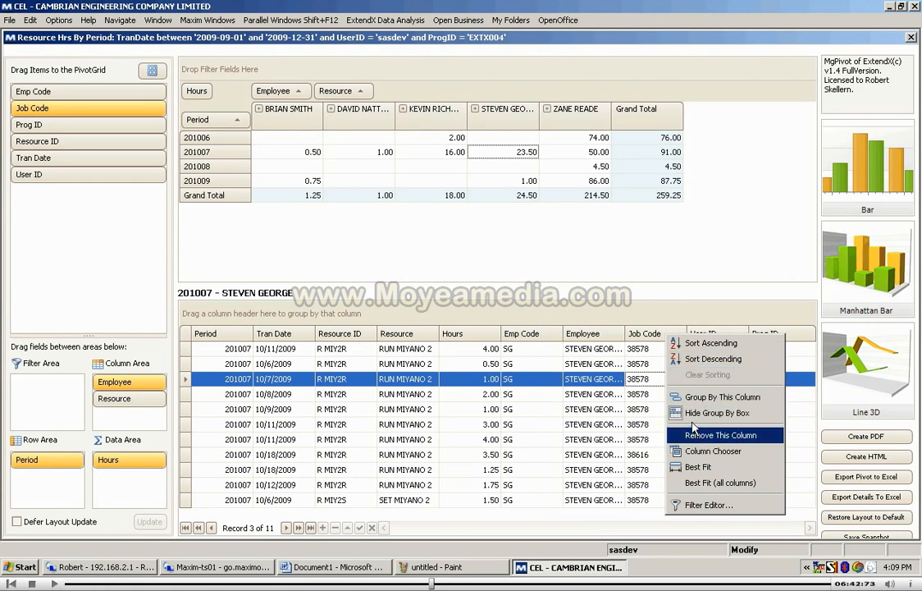
{"action": "left_click", "coordinate": [618, 312]}
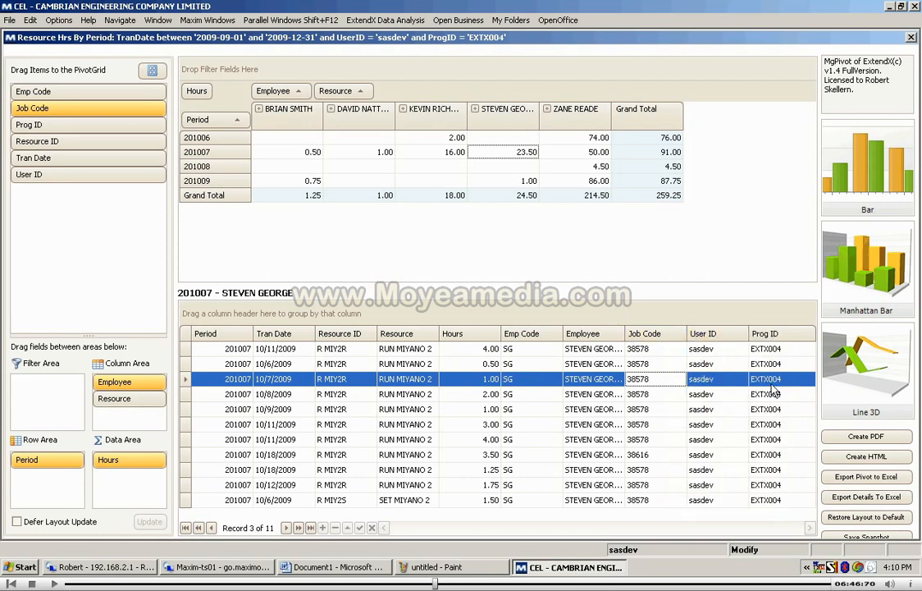
{"action": "right_click", "coordinate": [701, 354]}
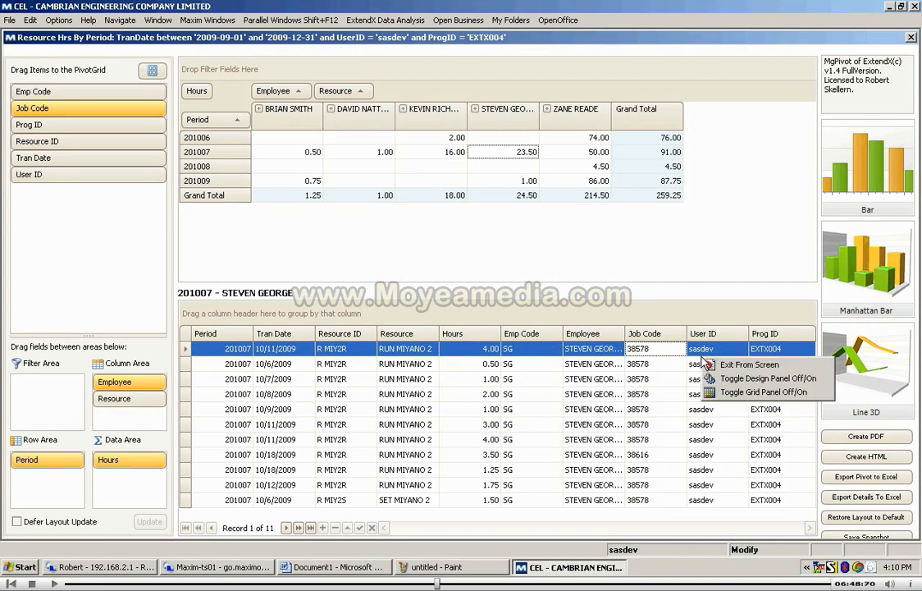
Step: Remove the User ID, Prog ID and Emp Code columns from the detail entries grid
{"action": "right_click", "coordinate": [704, 335]}
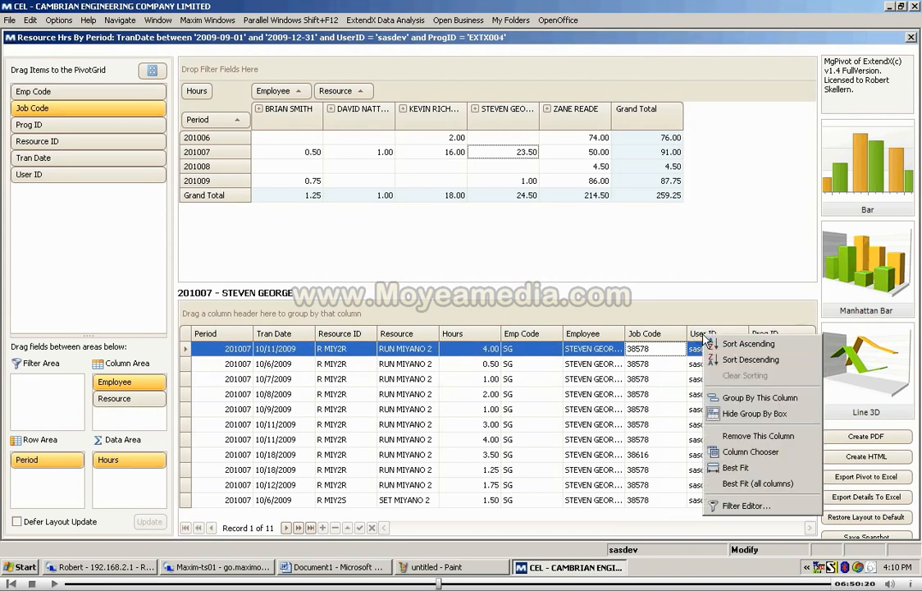
{"action": "left_click", "coordinate": [730, 437]}
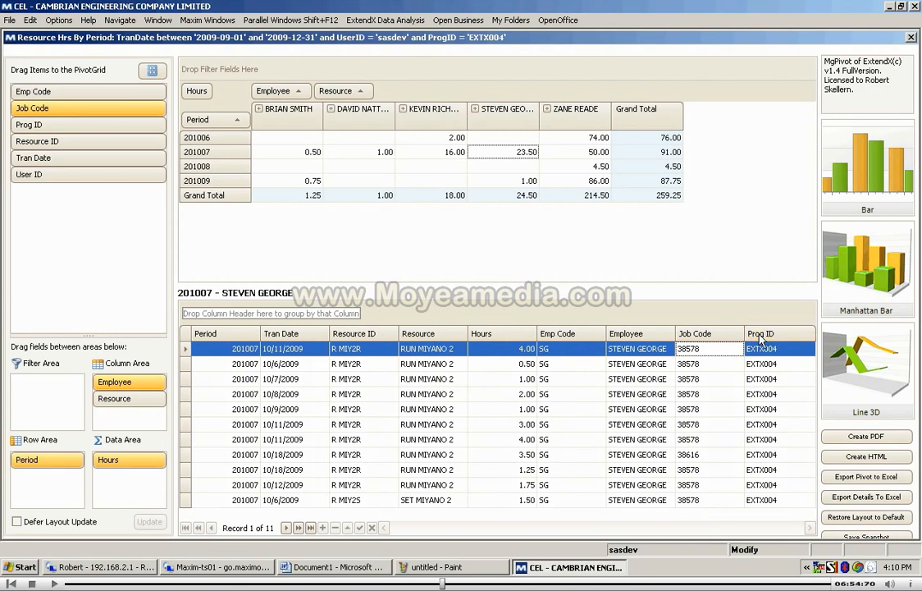
{"action": "right_click", "coordinate": [763, 335]}
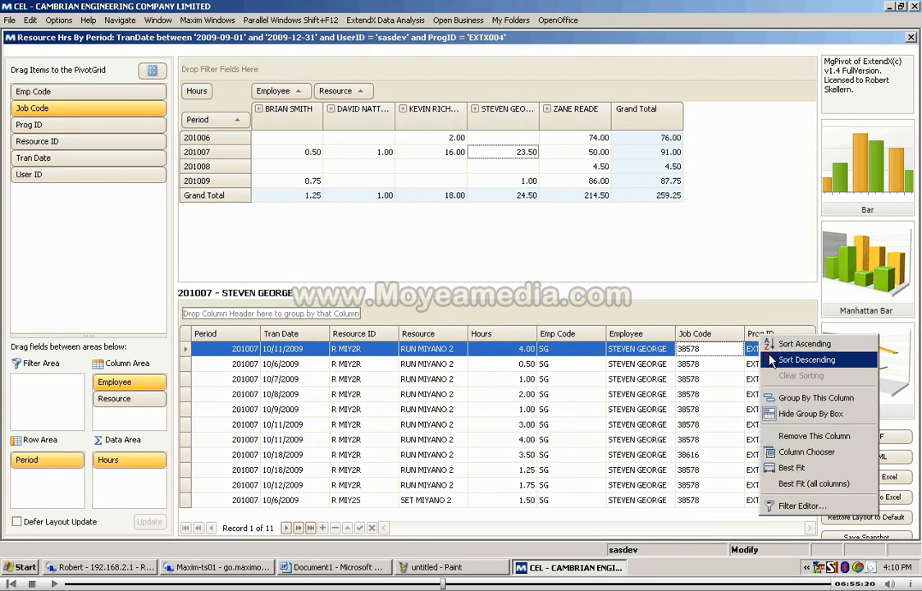
{"action": "left_click", "coordinate": [797, 436]}
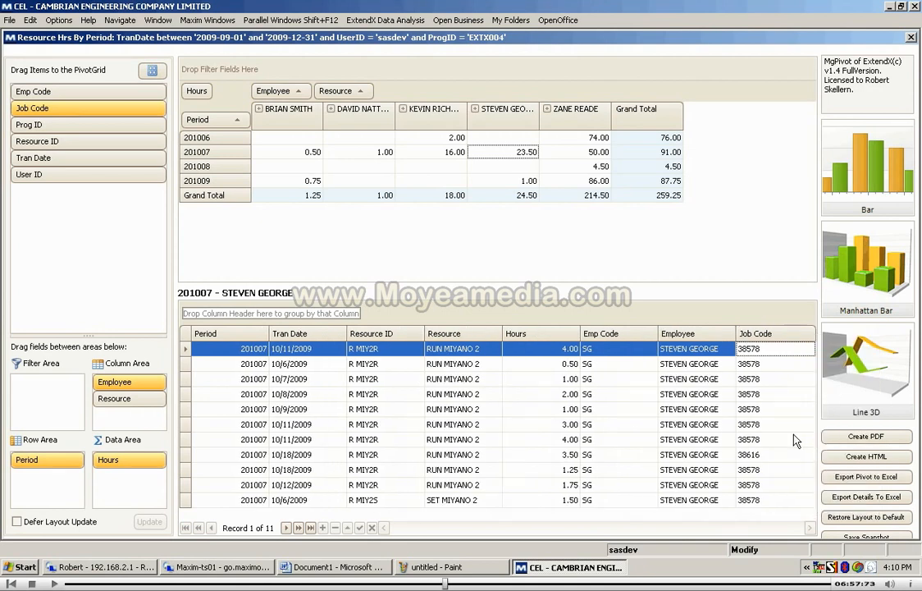
{"action": "right_click", "coordinate": [604, 335]}
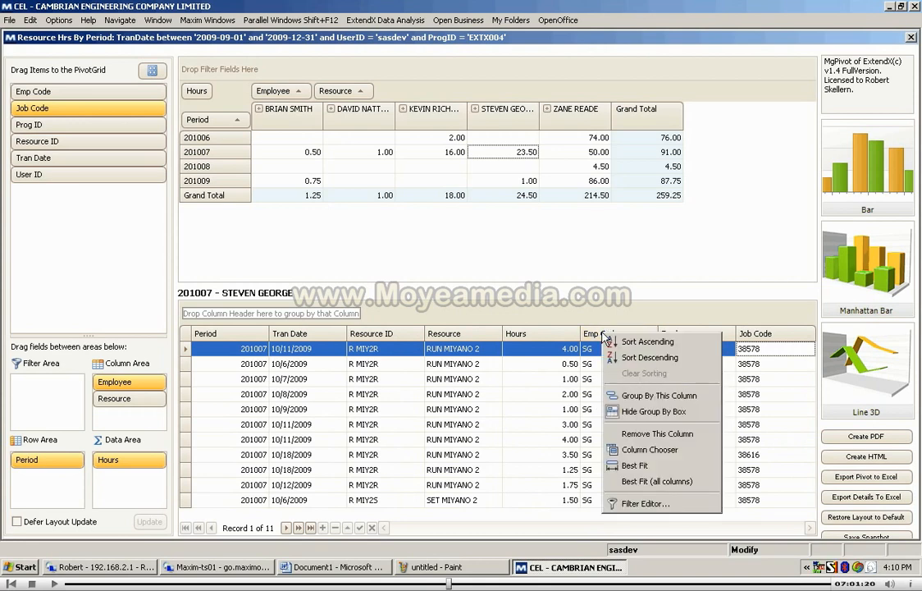
{"action": "left_click", "coordinate": [649, 435]}
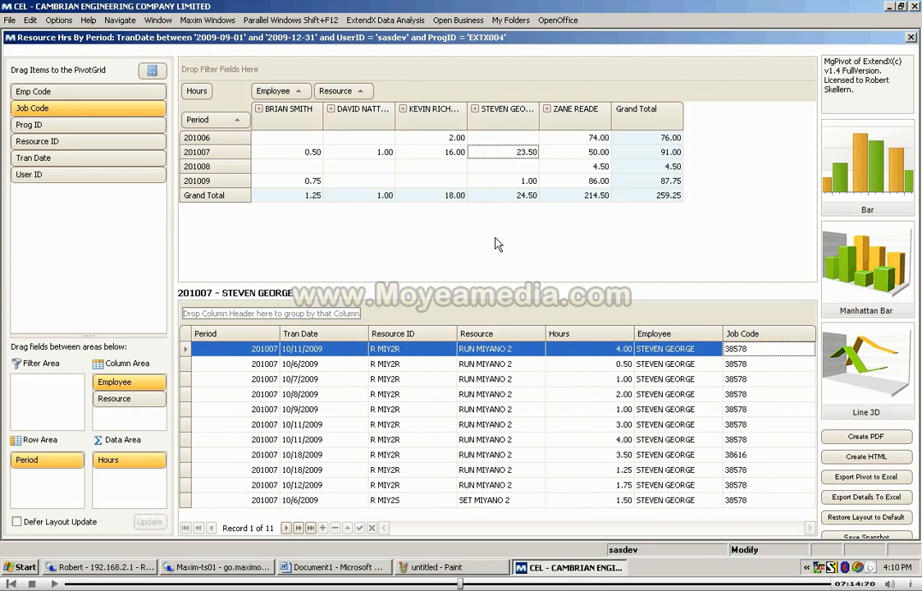
Step: Toggle the design panel off so the pivot and detail grids use the full width
{"action": "right_click", "coordinate": [455, 238]}
{"action": "left_click", "coordinate": [655, 231]}
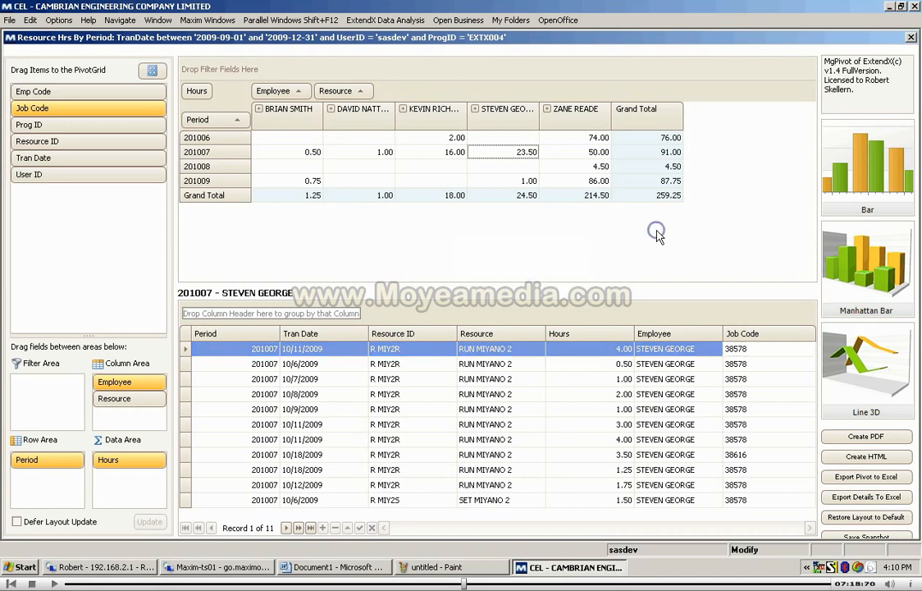
{"action": "right_click", "coordinate": [595, 233]}
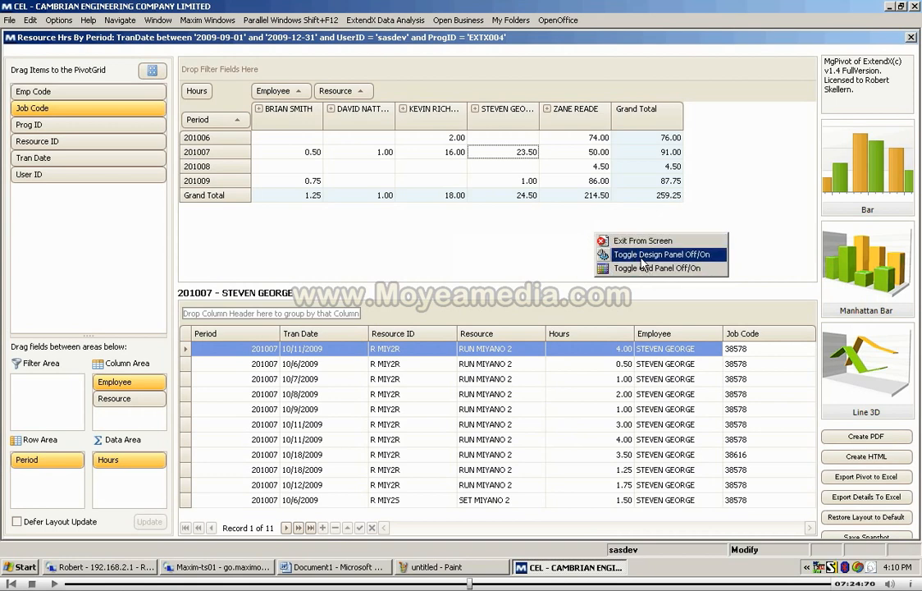
{"action": "left_click", "coordinate": [445, 222]}
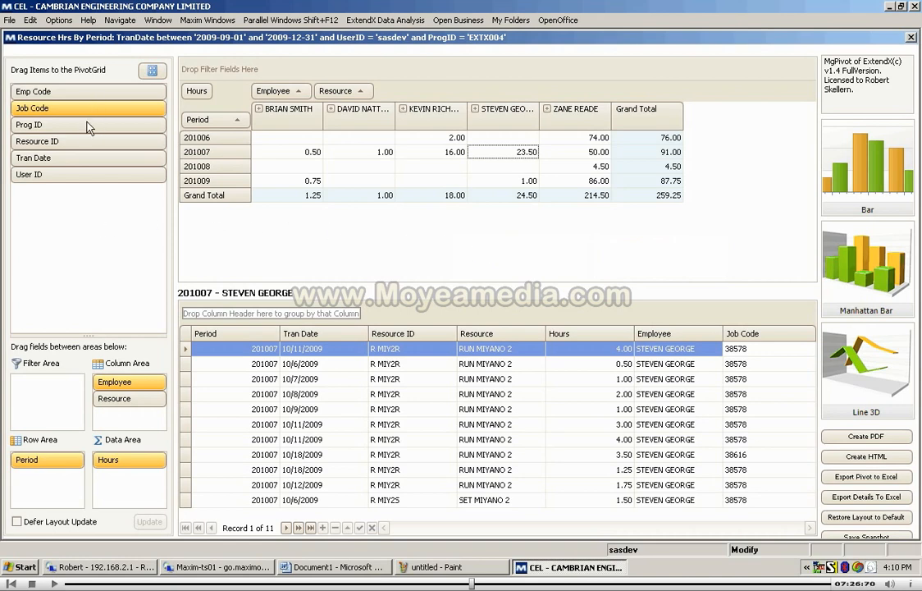
{"action": "right_click", "coordinate": [562, 246]}
{"action": "left_click", "coordinate": [472, 212]}
{"action": "right_click", "coordinate": [514, 227]}
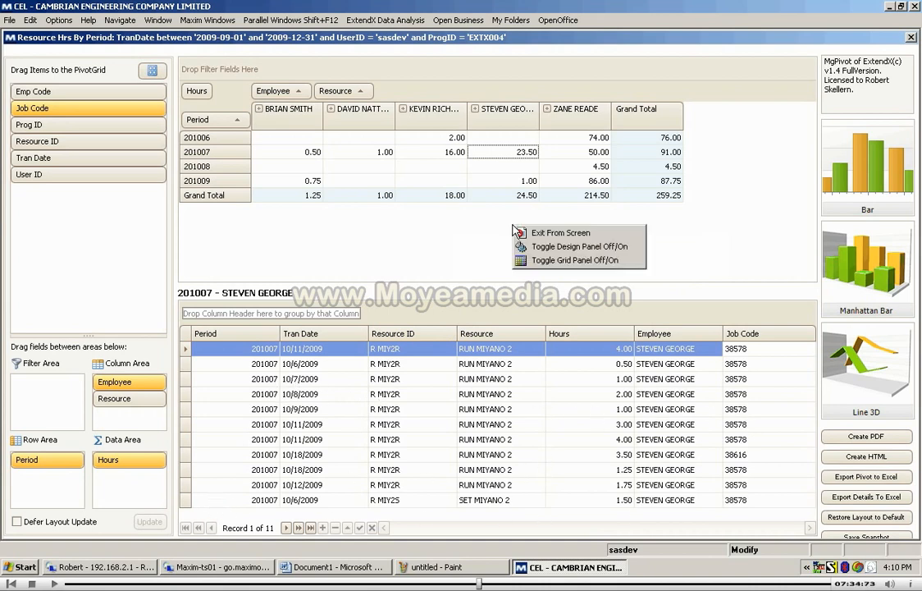
{"action": "left_click", "coordinate": [569, 248]}
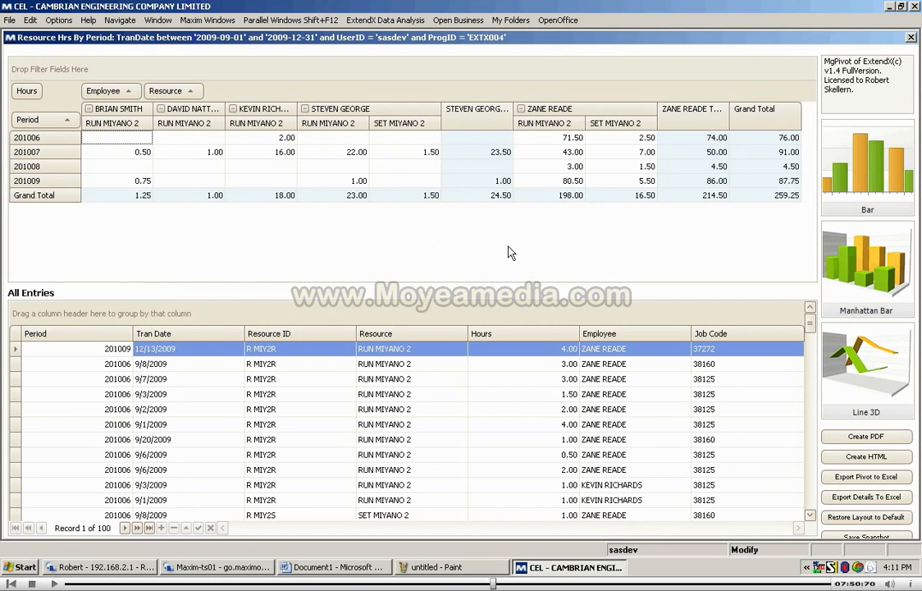
Step: Create a PDF and an HTML version of the pivot, closing each output after viewing it
{"action": "left_click", "coordinate": [876, 438]}
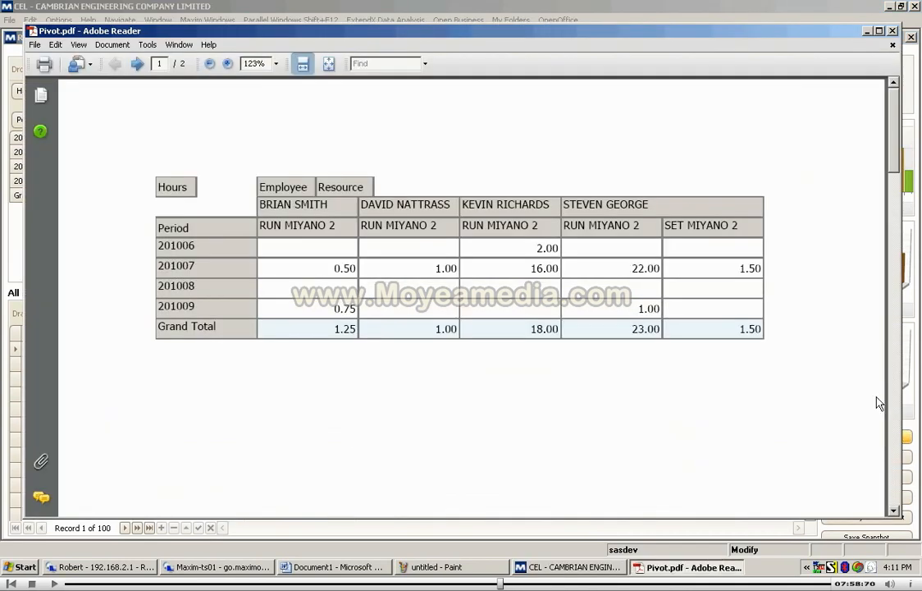
{"action": "left_click", "coordinate": [893, 31]}
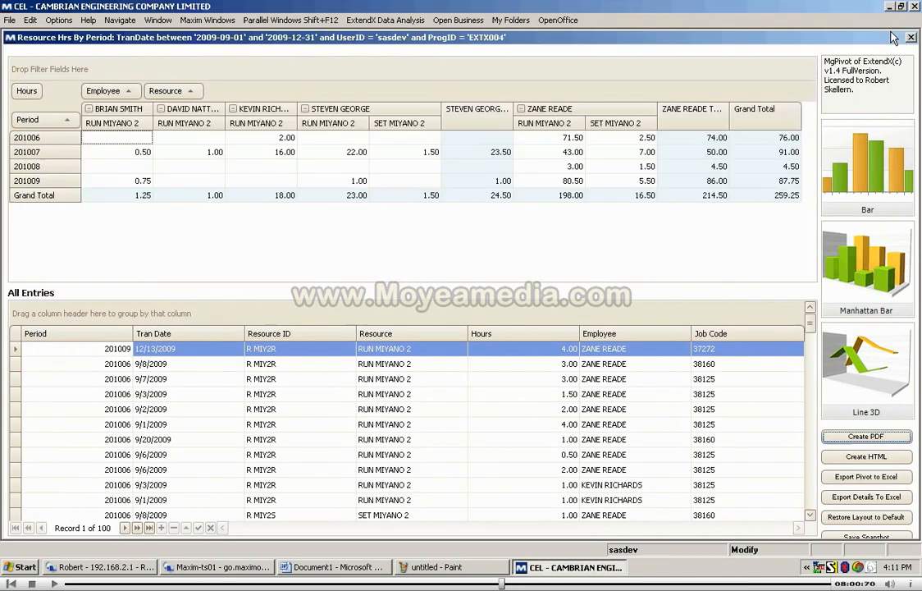
{"action": "left_click", "coordinate": [878, 457]}
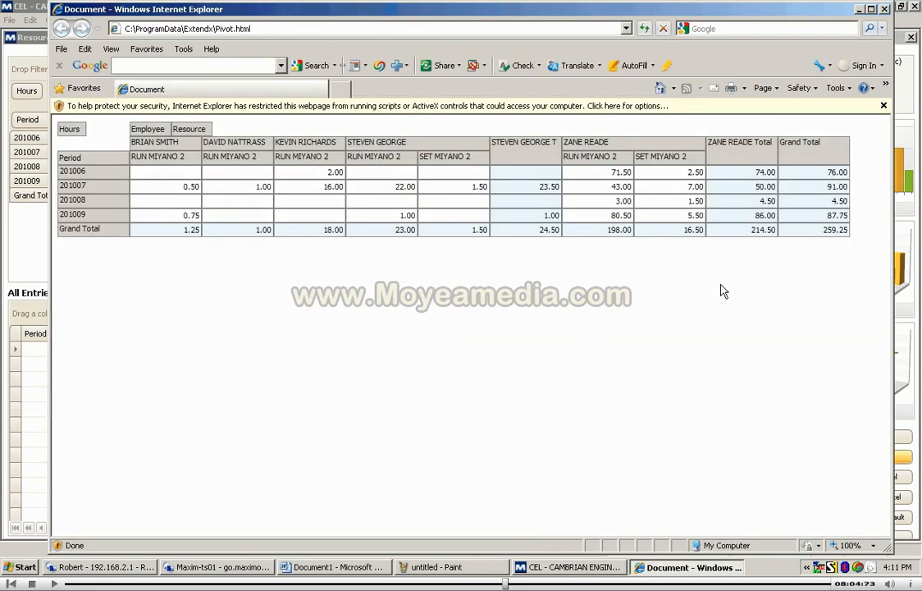
{"action": "left_click", "coordinate": [885, 9]}
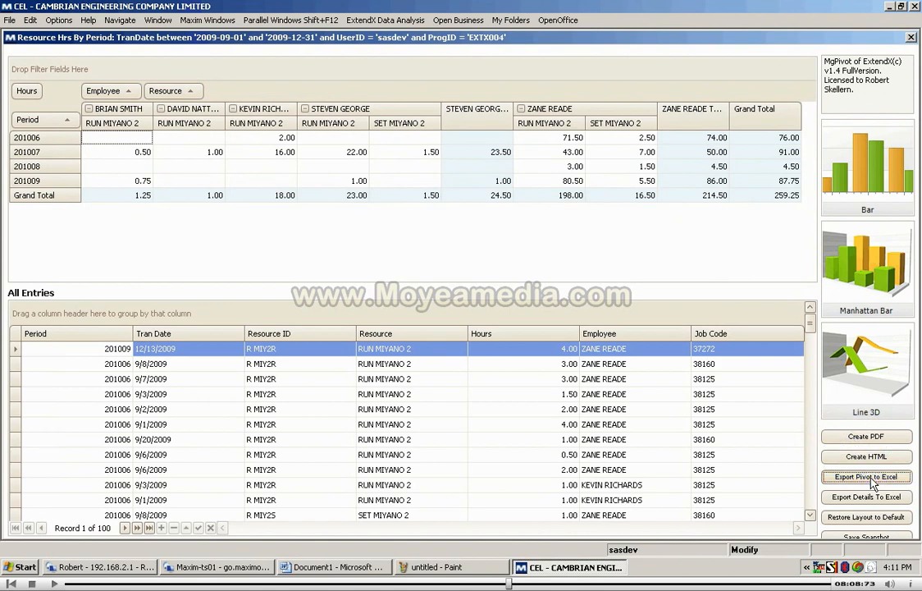
Step: Export the pivot to Excel, and close the resulting workbook
{"action": "left_click", "coordinate": [866, 476]}
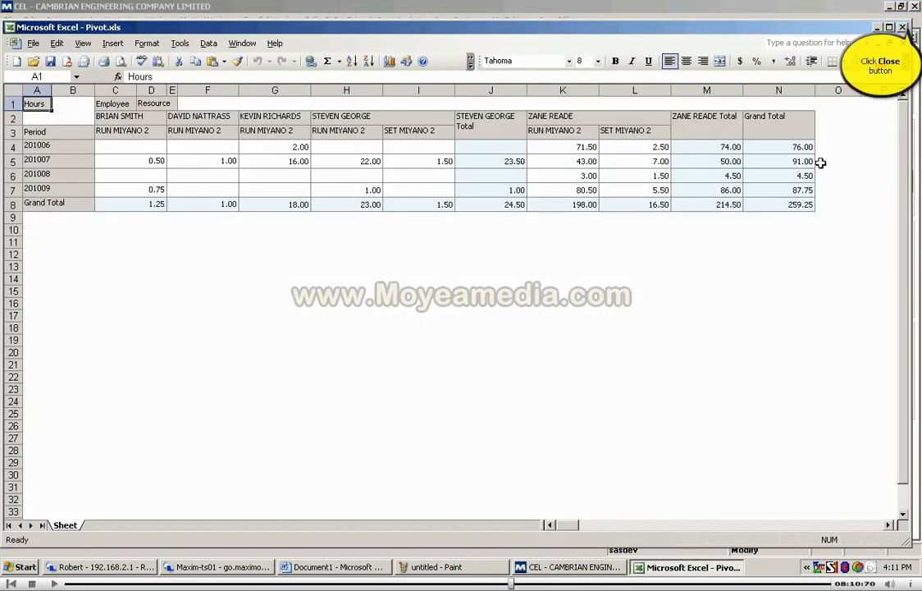
{"action": "left_click", "coordinate": [903, 27]}
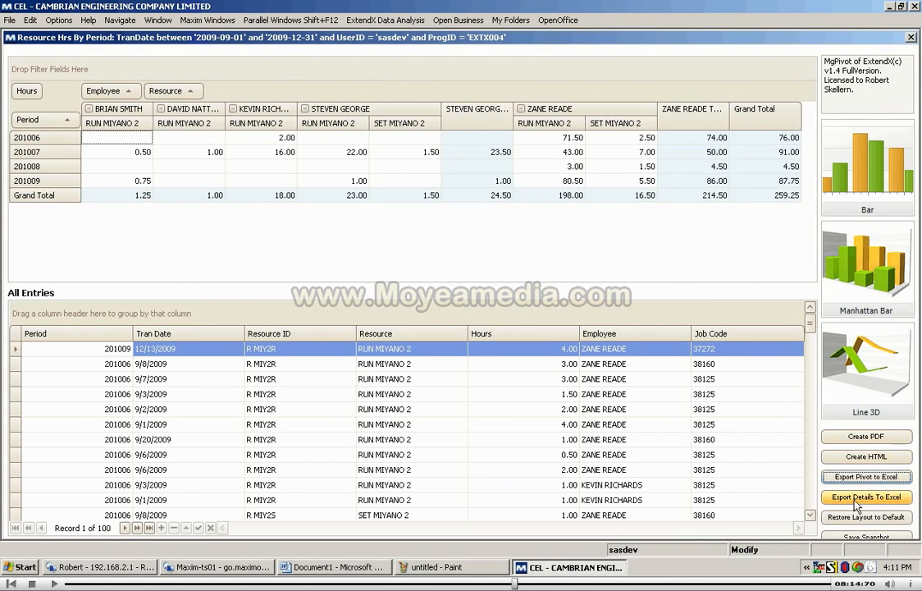
Step: Drill into the employee total of 24.50 hours, export its detail entries to Excel, and close the workbook
{"action": "left_click", "coordinate": [500, 196]}
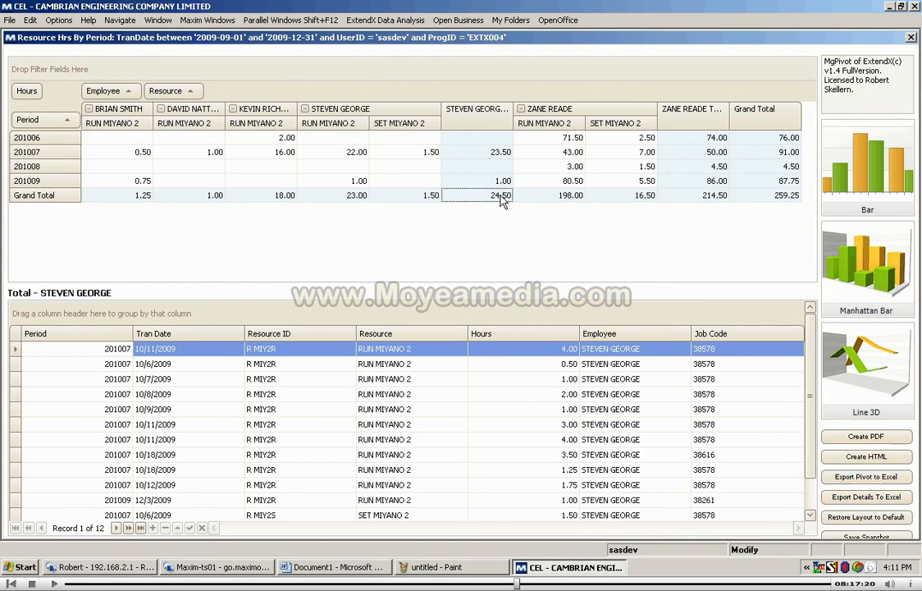
{"action": "left_click", "coordinate": [859, 498]}
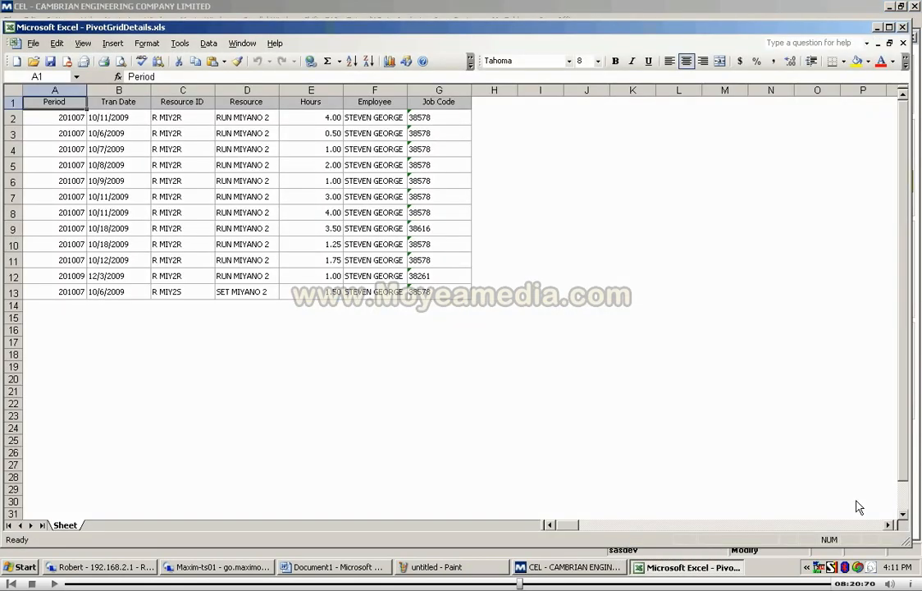
{"action": "left_click", "coordinate": [903, 27]}
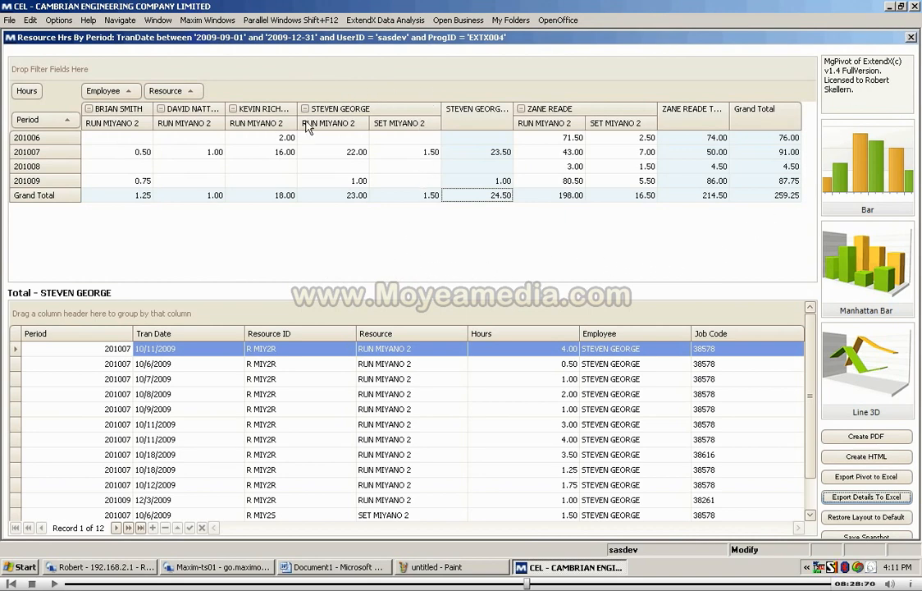
{"action": "right_click", "coordinate": [356, 114]}
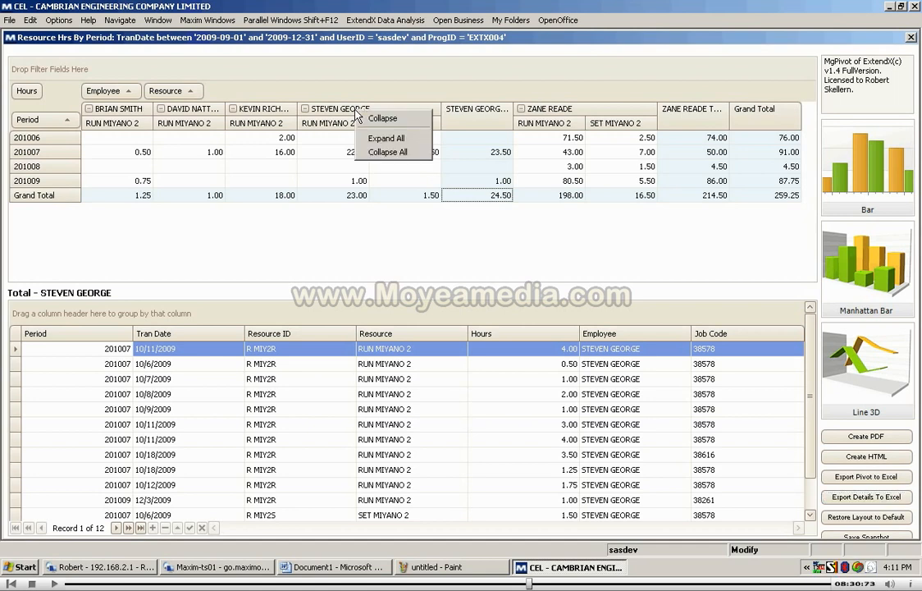
{"action": "right_click", "coordinate": [381, 246]}
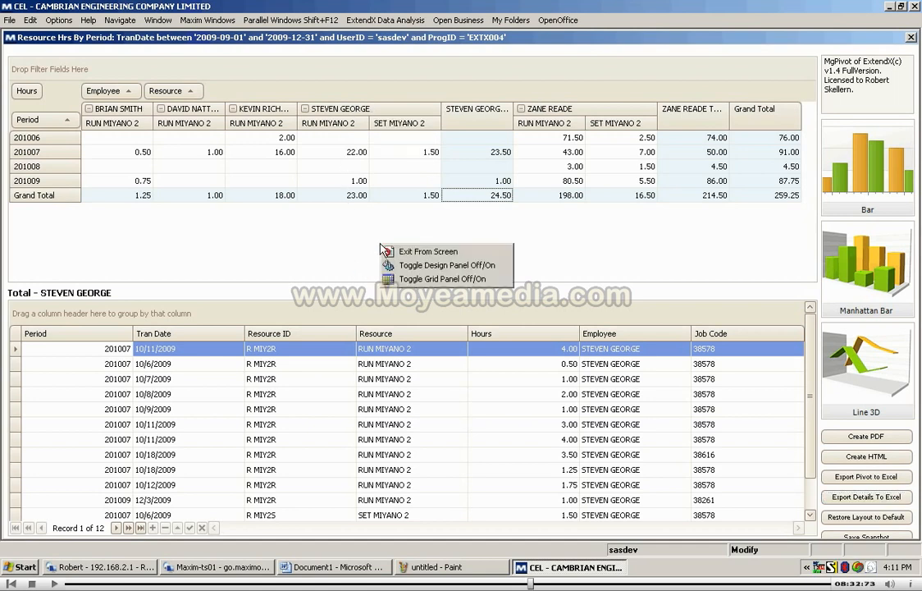
{"action": "left_click", "coordinate": [347, 252]}
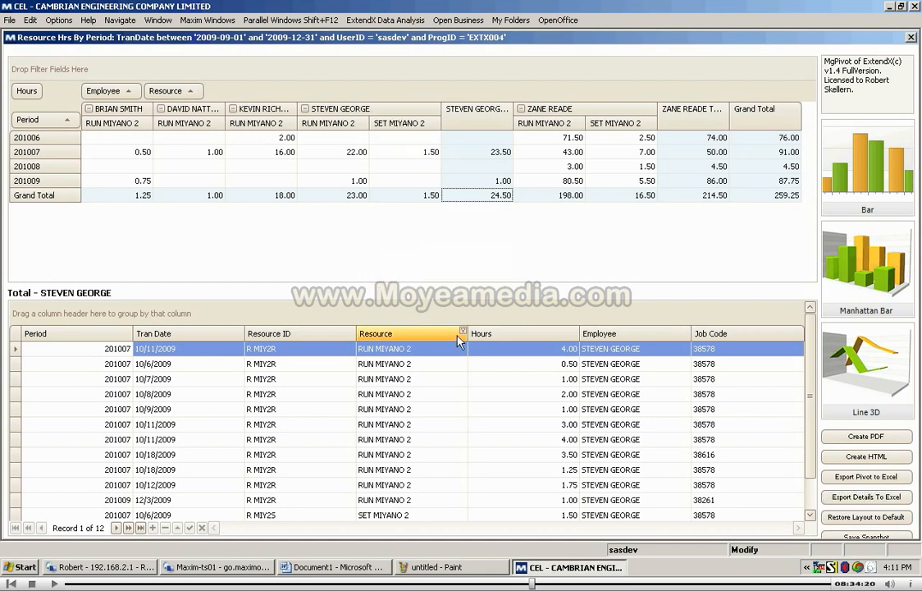
{"action": "right_click", "coordinate": [500, 337]}
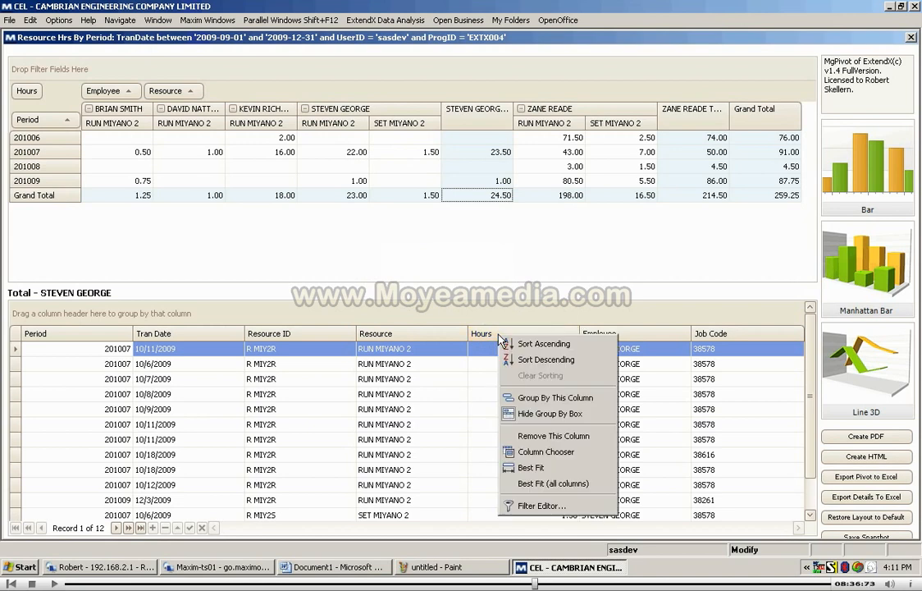
{"action": "left_click", "coordinate": [457, 257]}
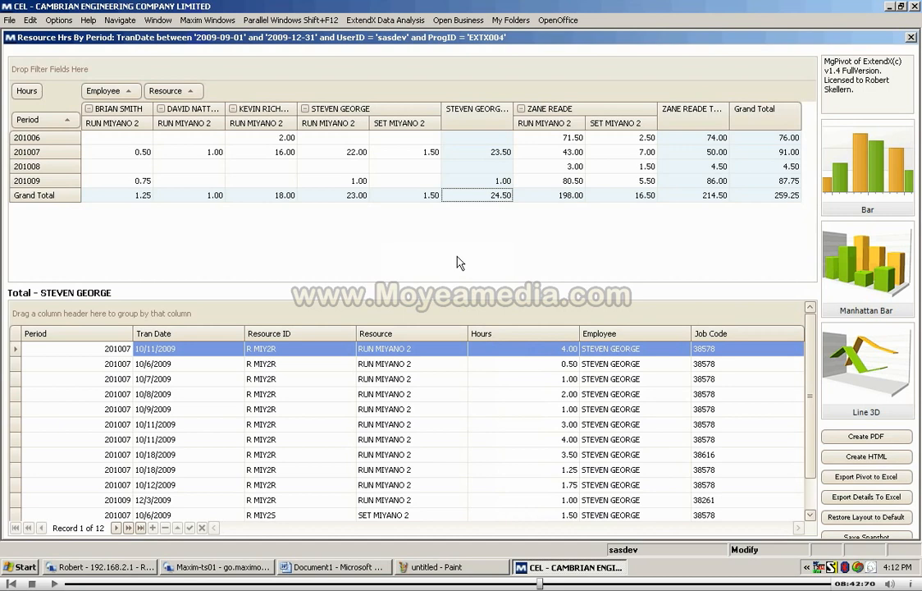
Step: Exit the resource hours pivot and open the Customer Product Sales analysis from ExtendX Data Analysis
{"action": "right_click", "coordinate": [460, 262]}
{"action": "left_click", "coordinate": [494, 247]}
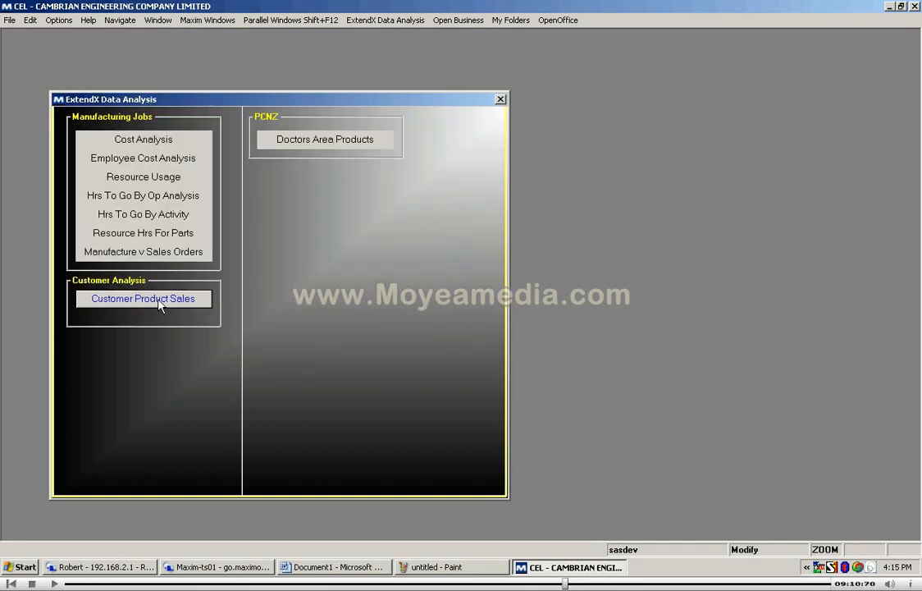
{"action": "left_click", "coordinate": [138, 300]}
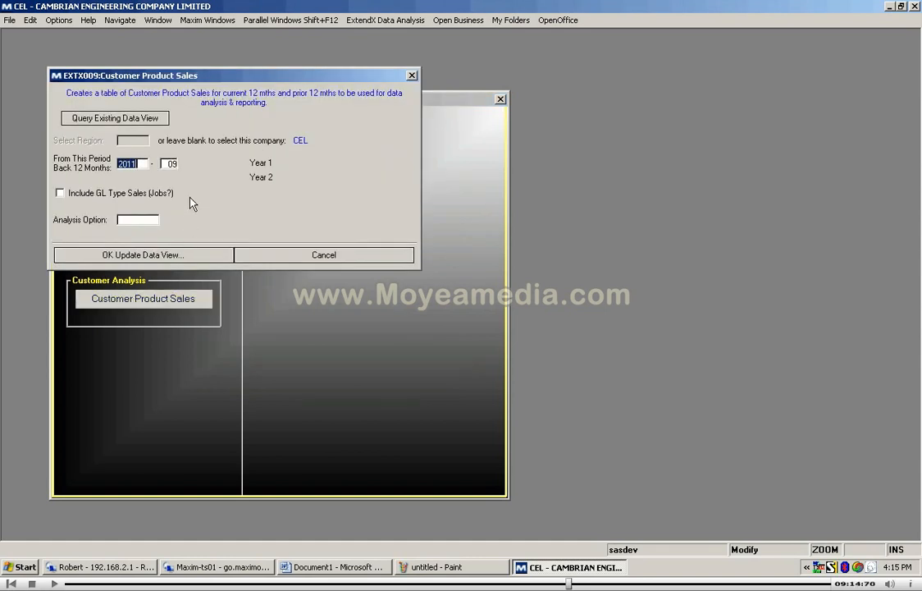
Step: Look up the accounting periods and set the 12-month analysis to run back from period 2011-08
{"action": "key", "text": "F5"}
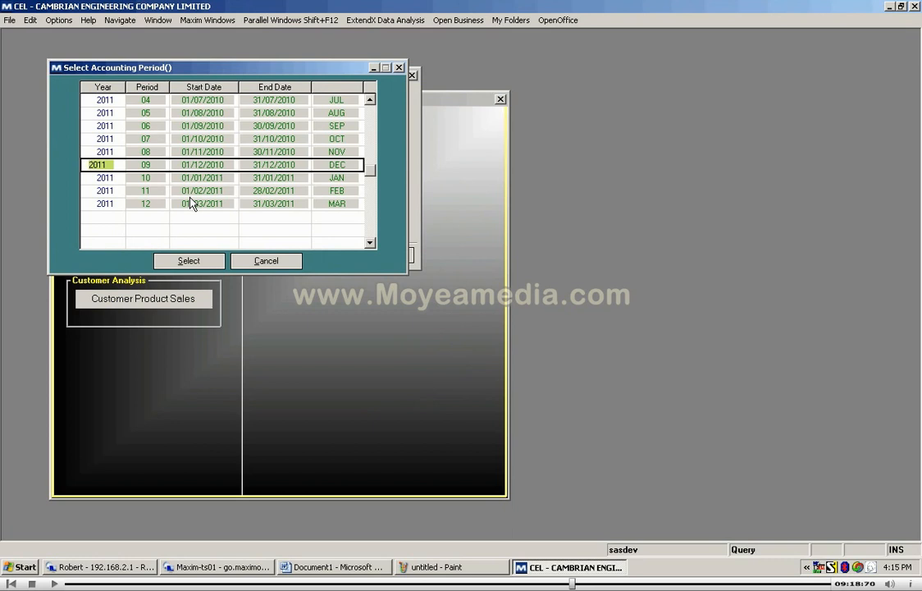
{"action": "key", "text": "Up"}
{"action": "key", "text": "Return"}
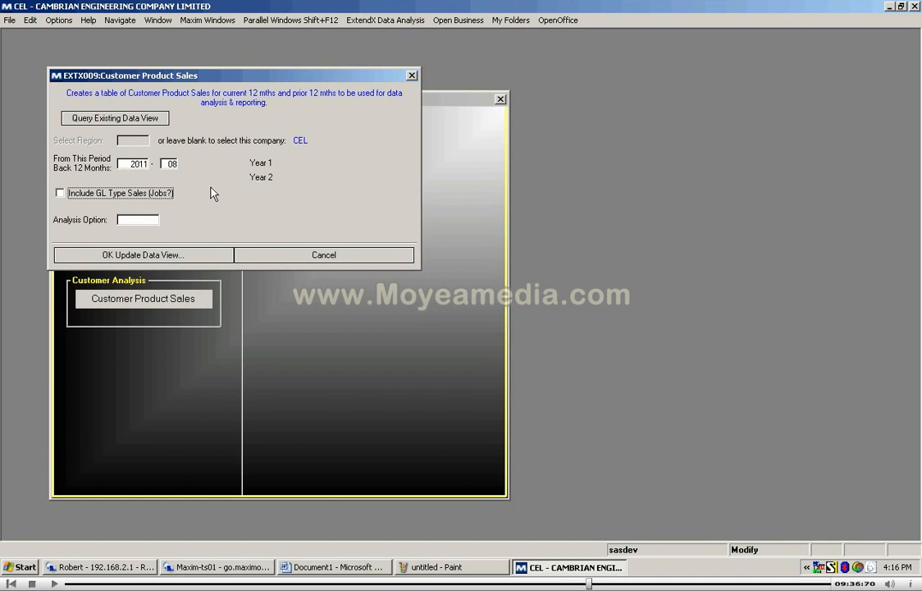
Step: Set the analysis option to Client Territory (CLTTER), update the data view, and open it with the design and grid panels shown
{"action": "left_click", "coordinate": [143, 218]}
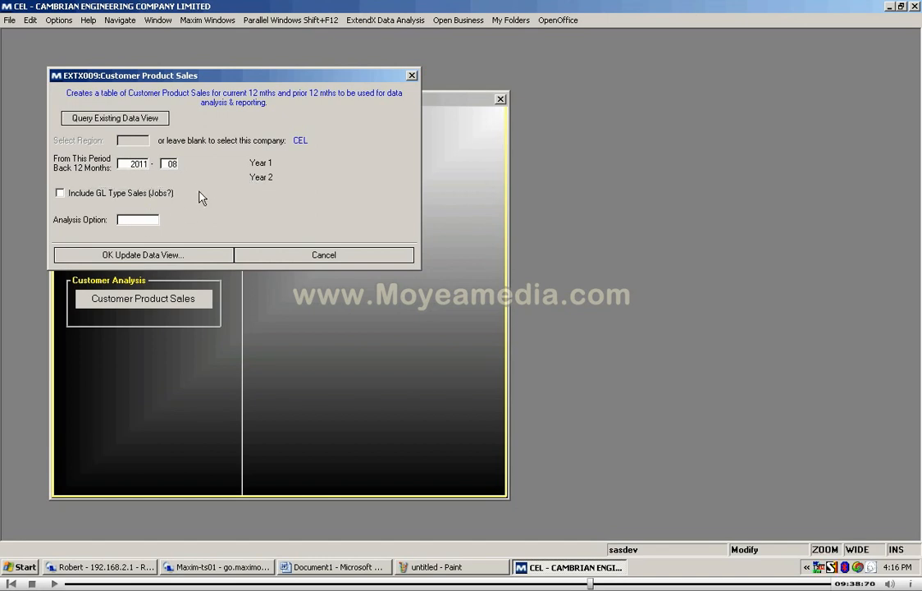
{"action": "key", "text": "F5"}
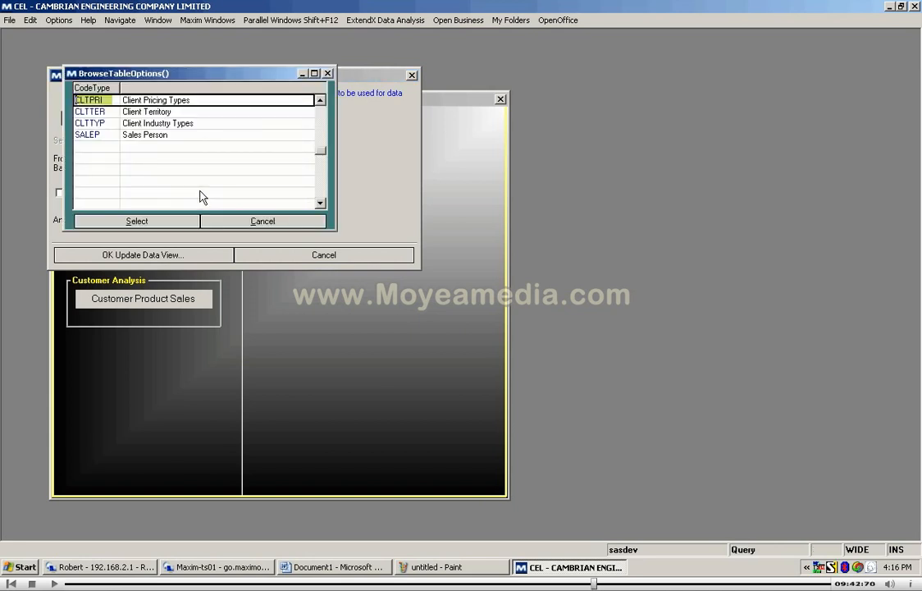
{"action": "key", "text": "Down"}
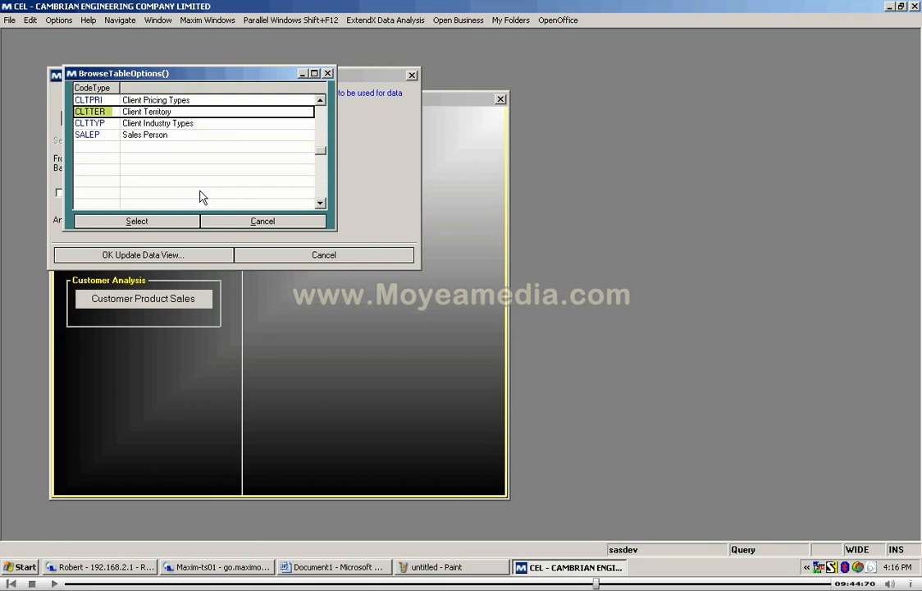
{"action": "key", "text": "Return"}
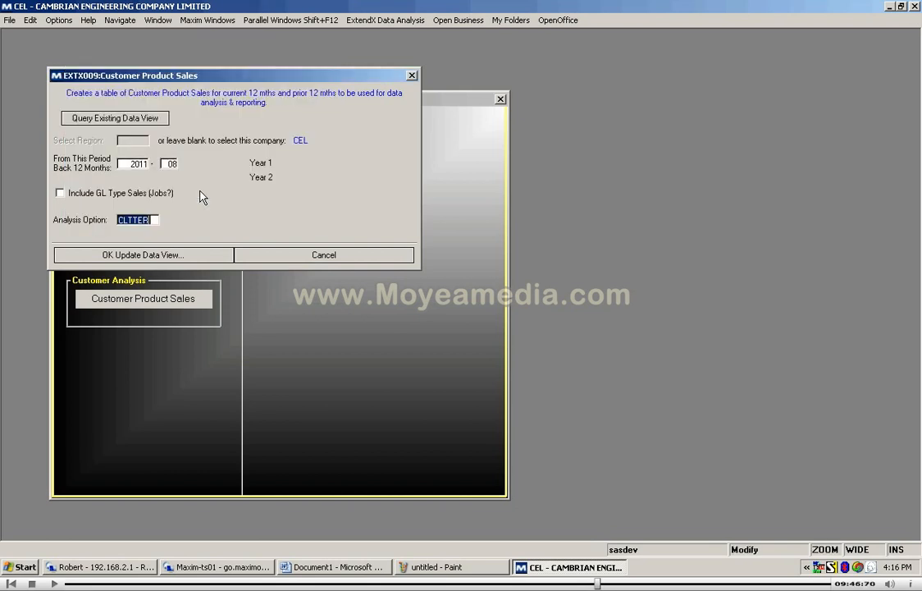
{"action": "left_click", "coordinate": [182, 257]}
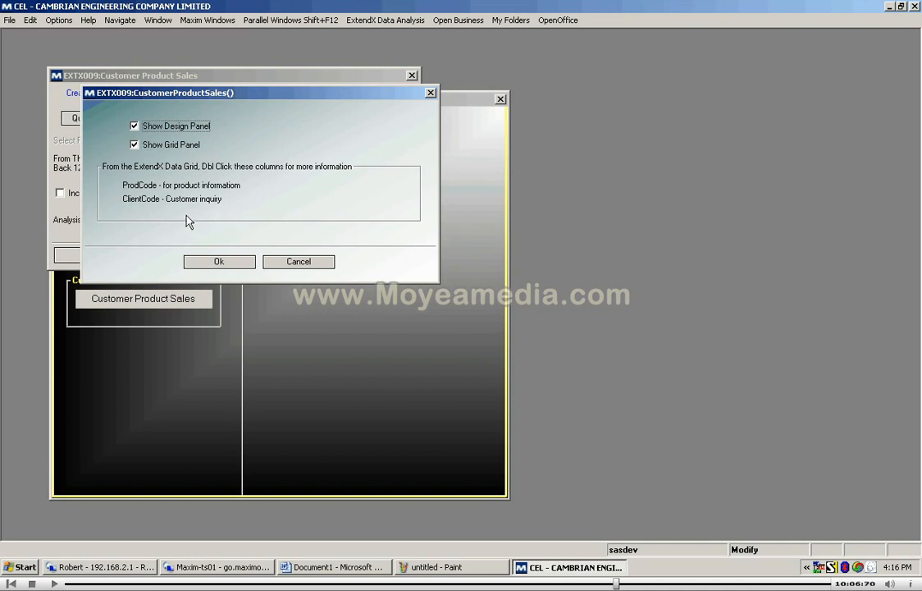
{"action": "left_click", "coordinate": [223, 263]}
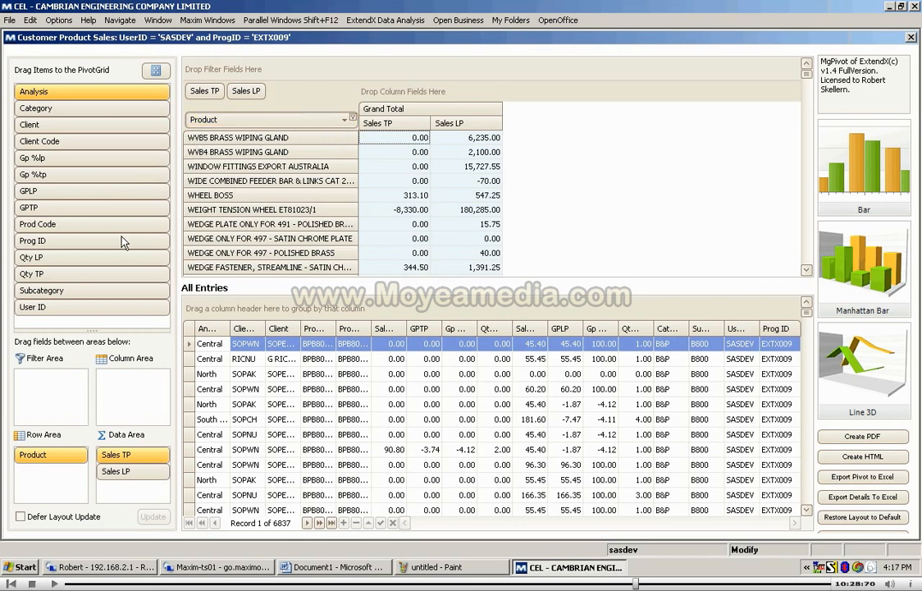
Step: Replace Product with Analysis as the pivot's row field and sort the analysis rows by the Sales TP column
{"action": "left_click_drag", "start_coordinate": [112, 240], "coordinate": [115, 234]}
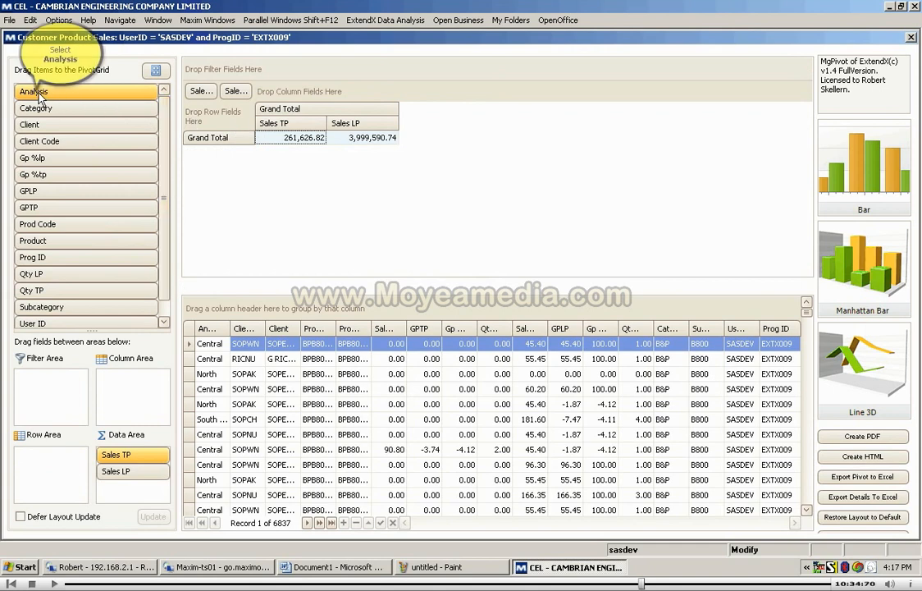
{"action": "left_click_drag", "start_coordinate": [254, 125], "coordinate": [232, 124]}
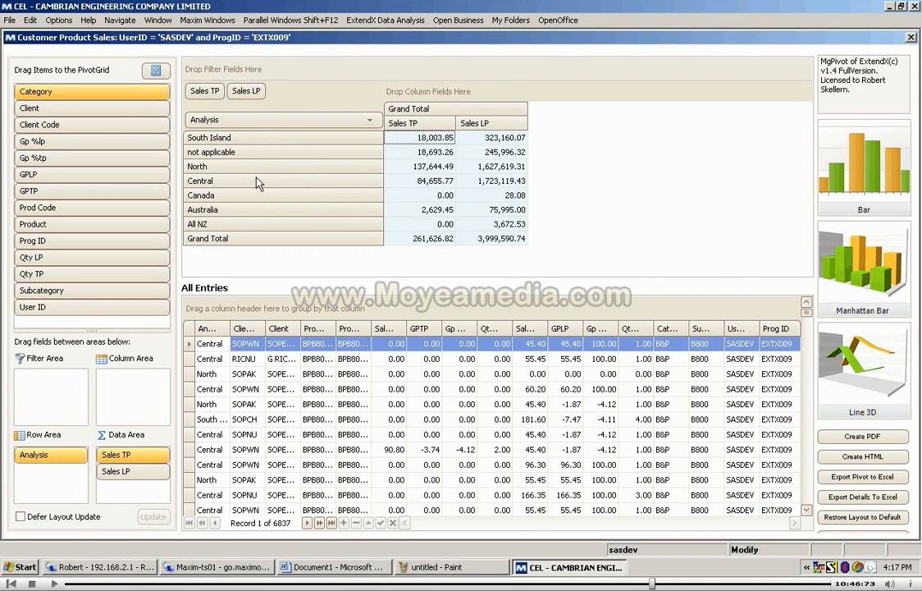
{"action": "right_click", "coordinate": [435, 124]}
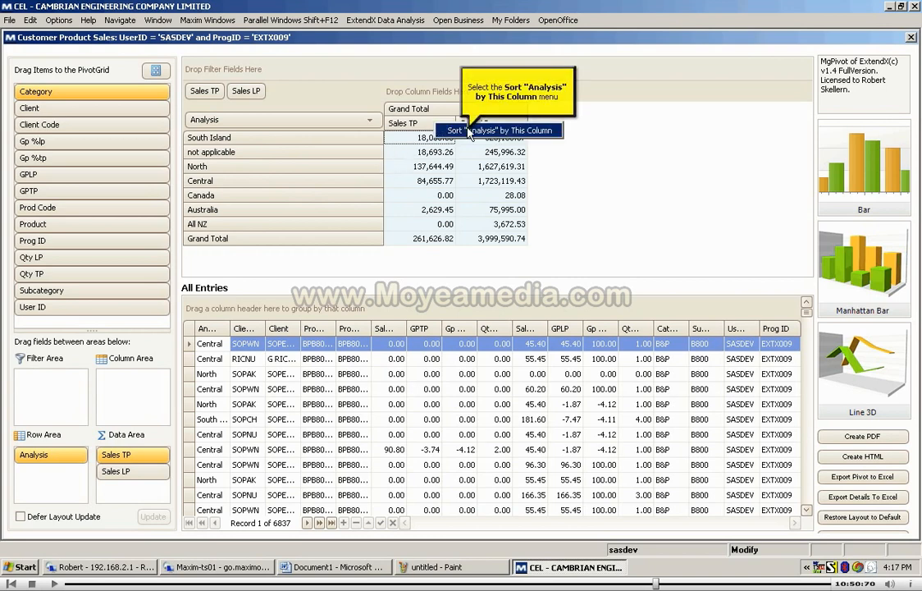
{"action": "left_click", "coordinate": [471, 132]}
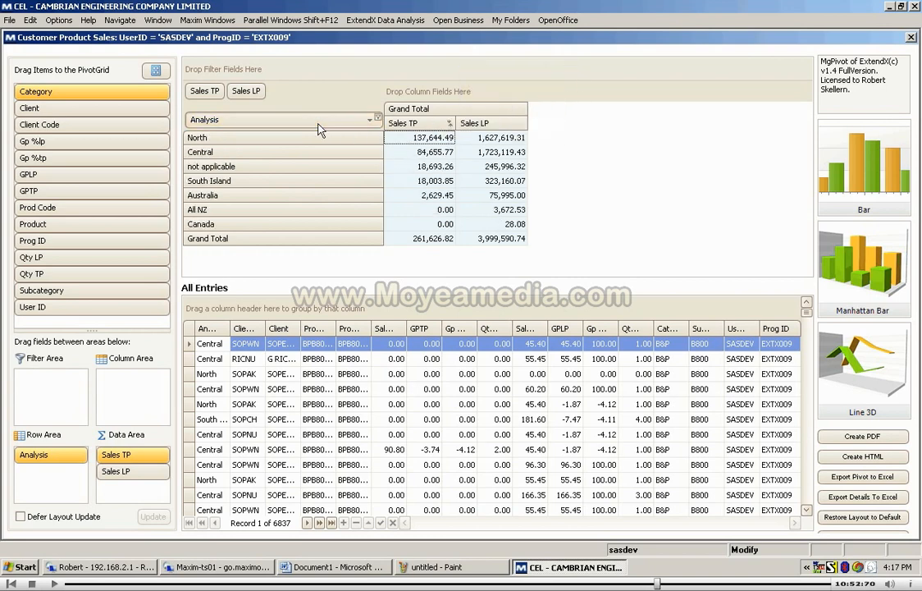
Step: Replace Analysis with Client as the pivot's row field, with the clients sorted by Sales TP
{"action": "left_click", "coordinate": [318, 123]}
{"action": "left_click", "coordinate": [319, 123]}
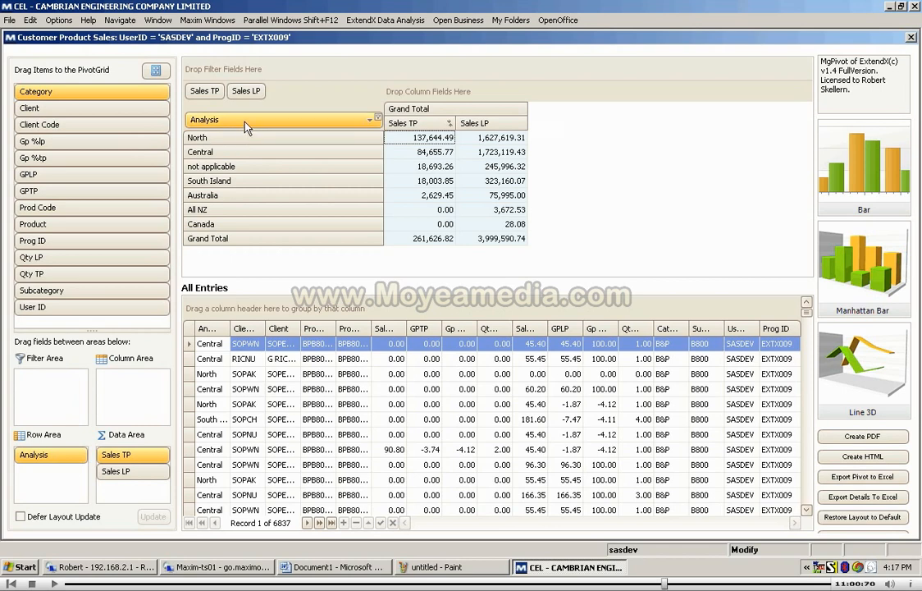
{"action": "left_click", "coordinate": [48, 109]}
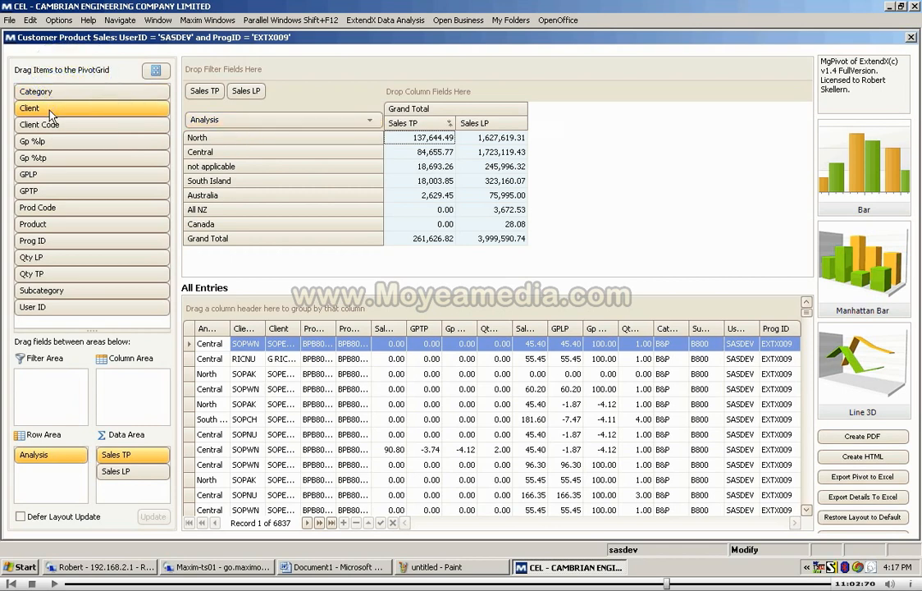
{"action": "left_click", "coordinate": [310, 130]}
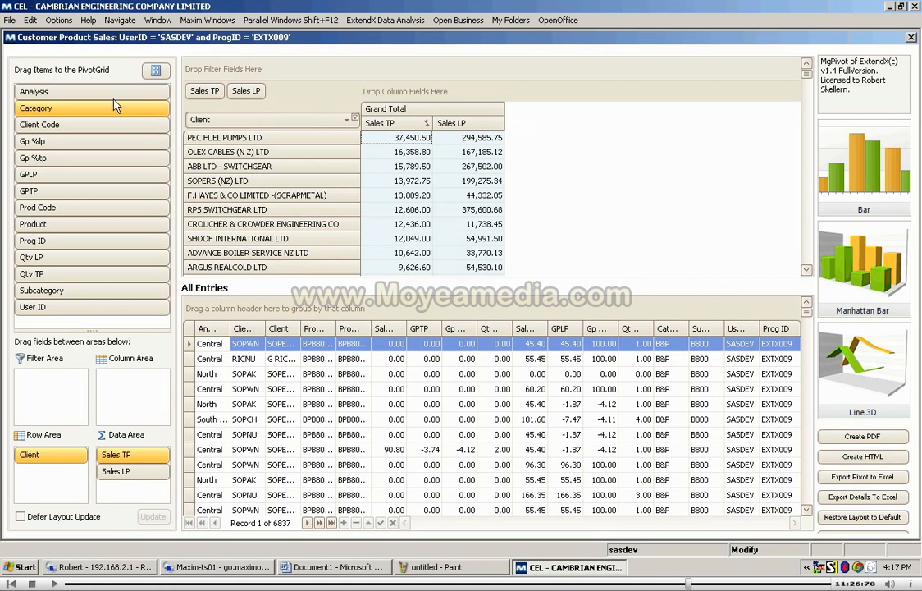
Step: Replace Client with Product as the pivot's row field and sort the products by the Sales TP column
{"action": "left_click_drag", "start_coordinate": [116, 105], "coordinate": [99, 105]}
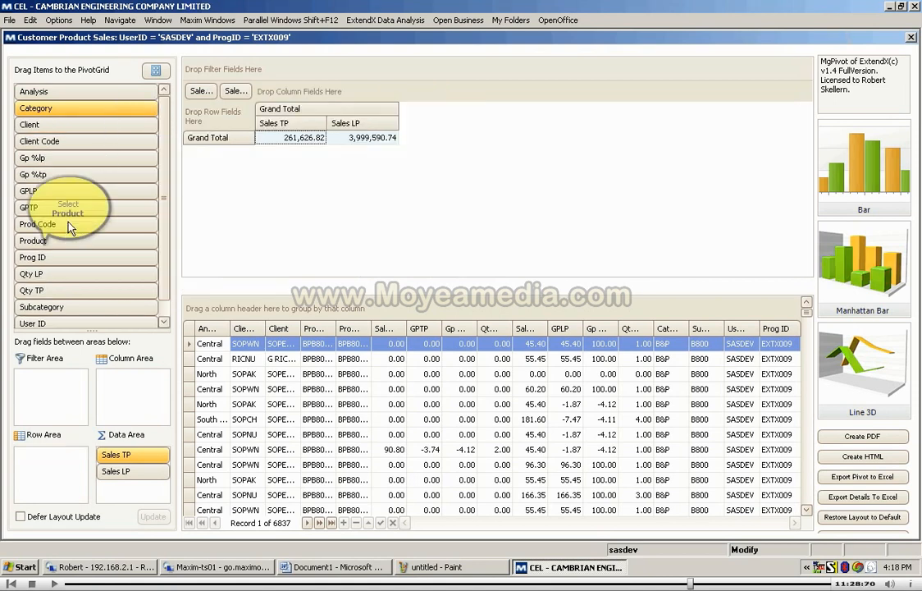
{"action": "left_click_drag", "start_coordinate": [61, 240], "coordinate": [251, 124]}
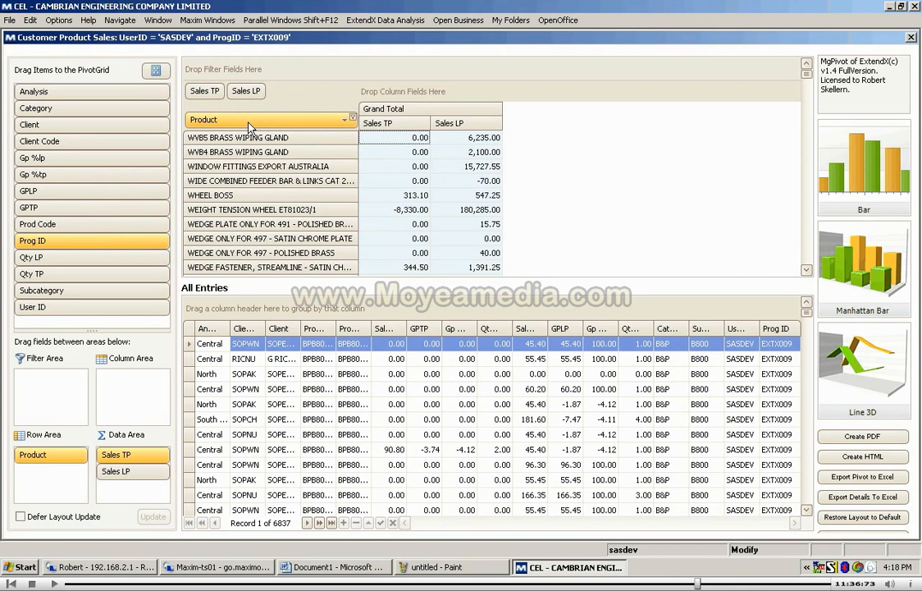
{"action": "right_click", "coordinate": [398, 125]}
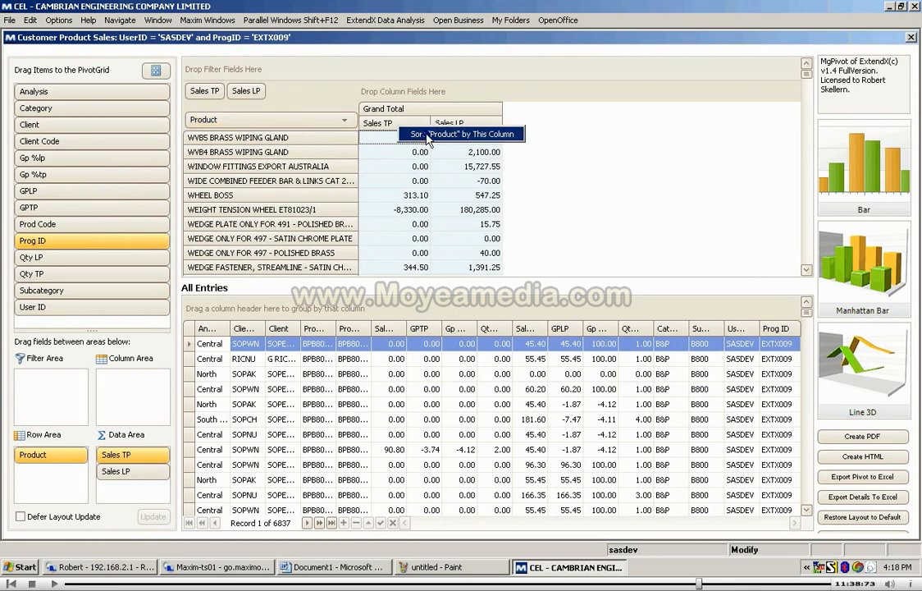
{"action": "left_click", "coordinate": [426, 135]}
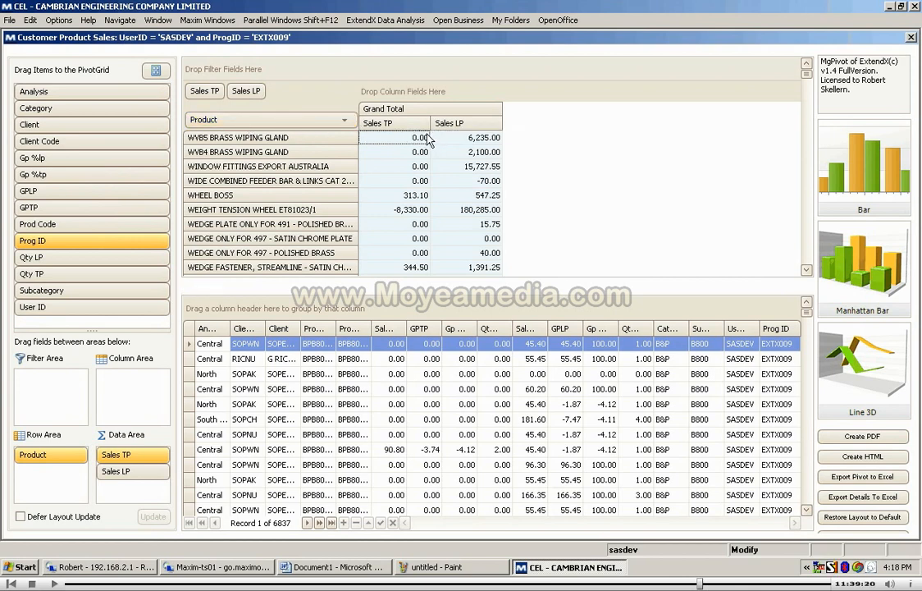
{"action": "left_click", "coordinate": [305, 127]}
{"action": "left_click", "coordinate": [305, 127]}
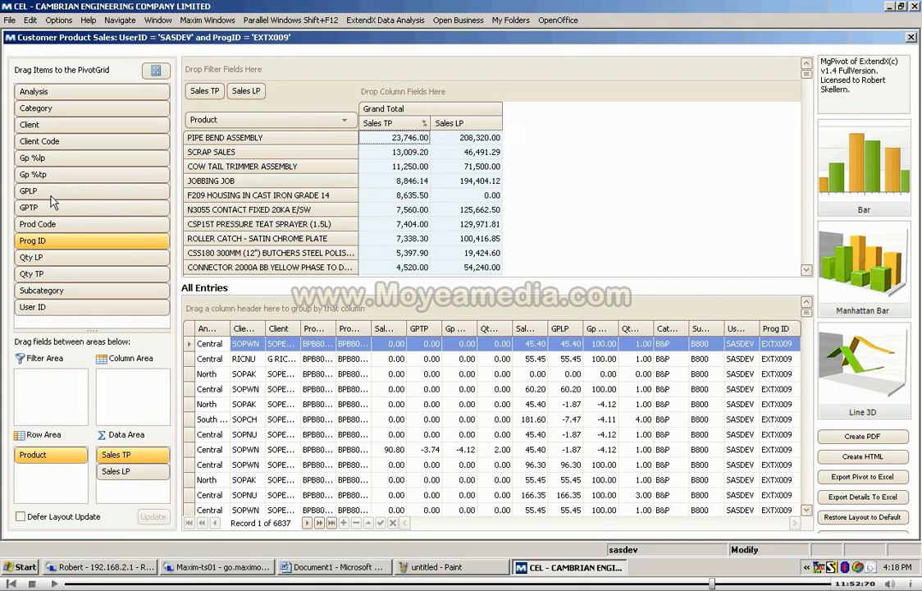
Step: Add the GPTP field to the pivot's data area between Sales TP and Sales LP
{"action": "left_click_drag", "start_coordinate": [37, 207], "coordinate": [426, 126]}
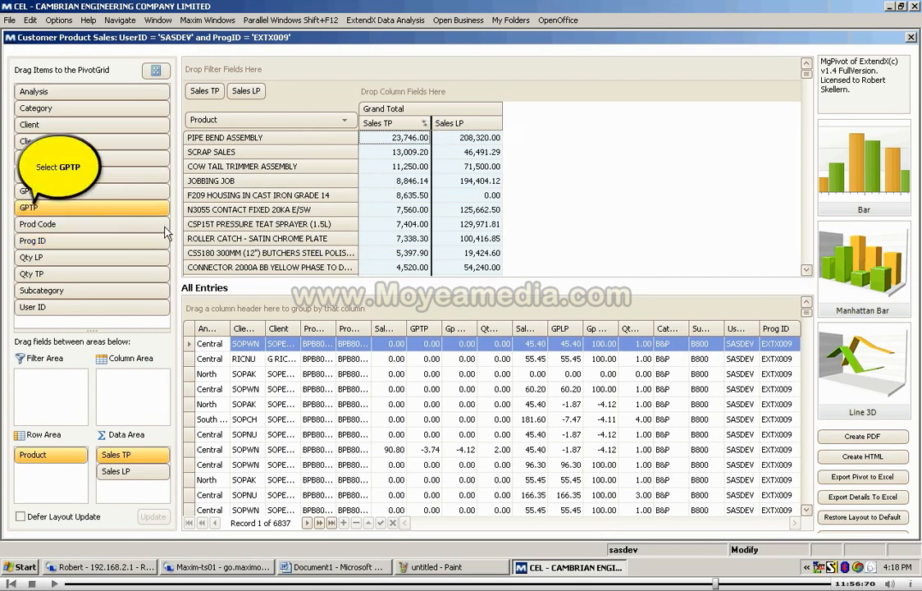
{"action": "left_click_drag", "start_coordinate": [37, 210], "coordinate": [309, 125]}
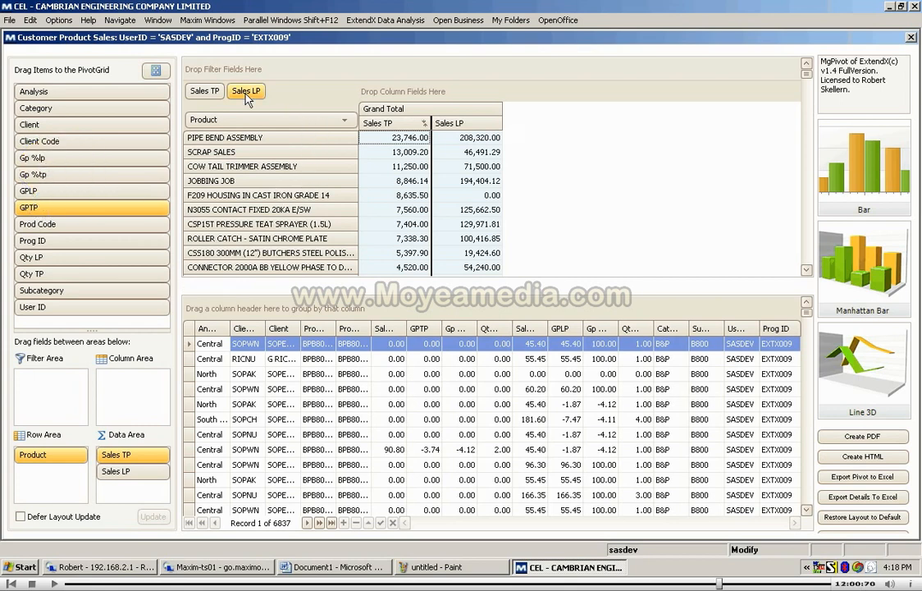
{"action": "left_click_drag", "start_coordinate": [246, 96], "coordinate": [245, 95]}
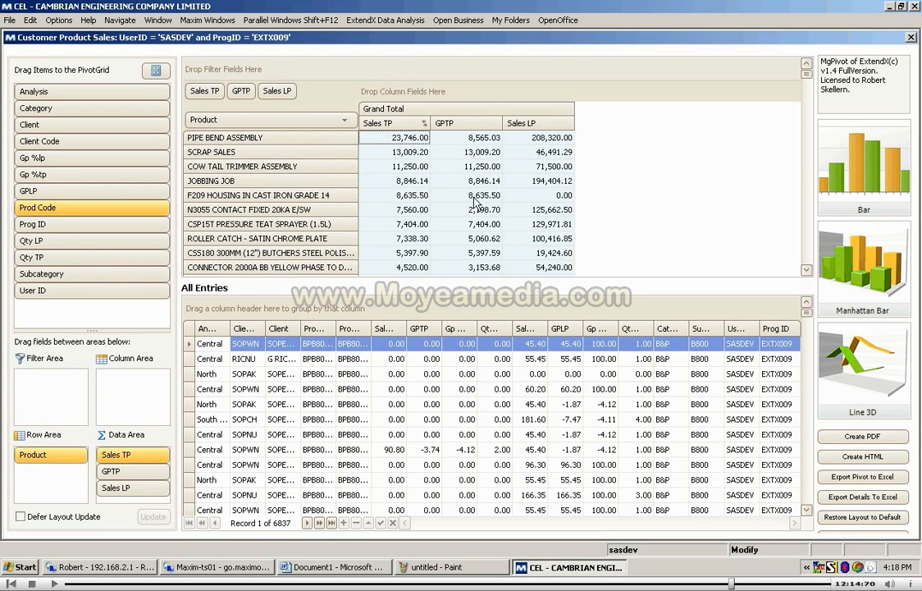
Step: Drill into the Sales TP value of F209 HOUSING IN CAST IRON GRADE 14 and open the customer record from its client code
{"action": "left_click", "coordinate": [398, 195]}
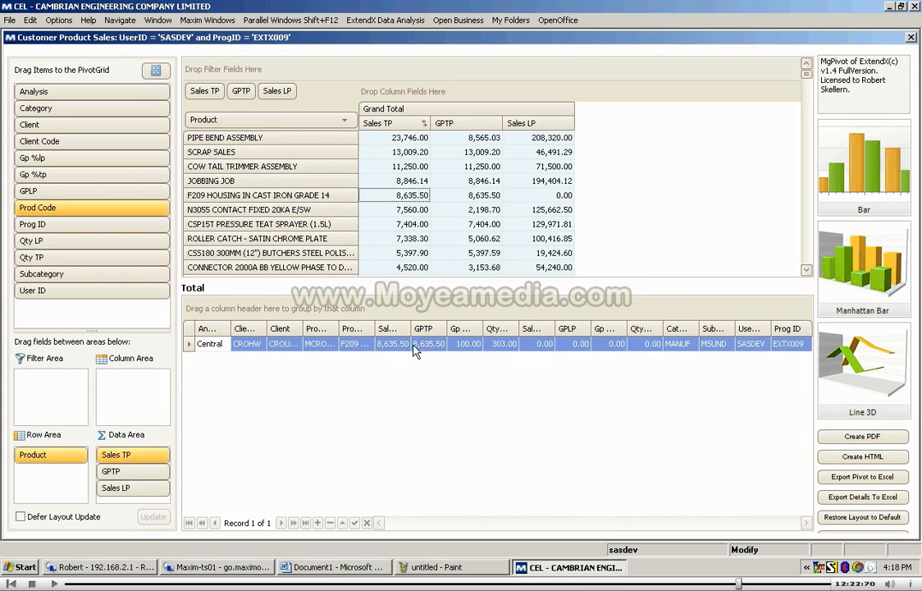
{"action": "double_click", "coordinate": [249, 348]}
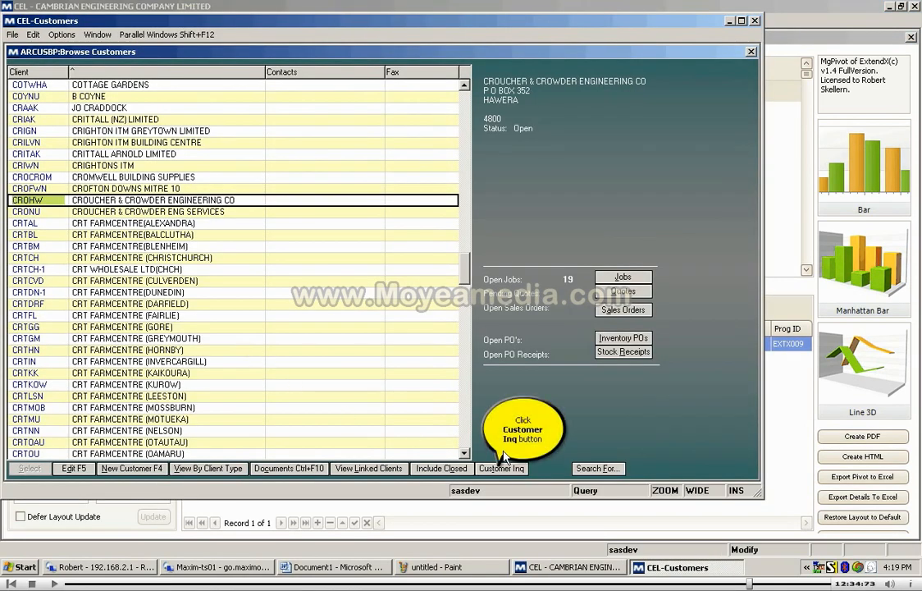
Step: View the customer inquiry for CROUCHER & CROWDER ENGINEERING CO and return to the Customer Product Sales pivot
{"action": "left_click", "coordinate": [502, 470]}
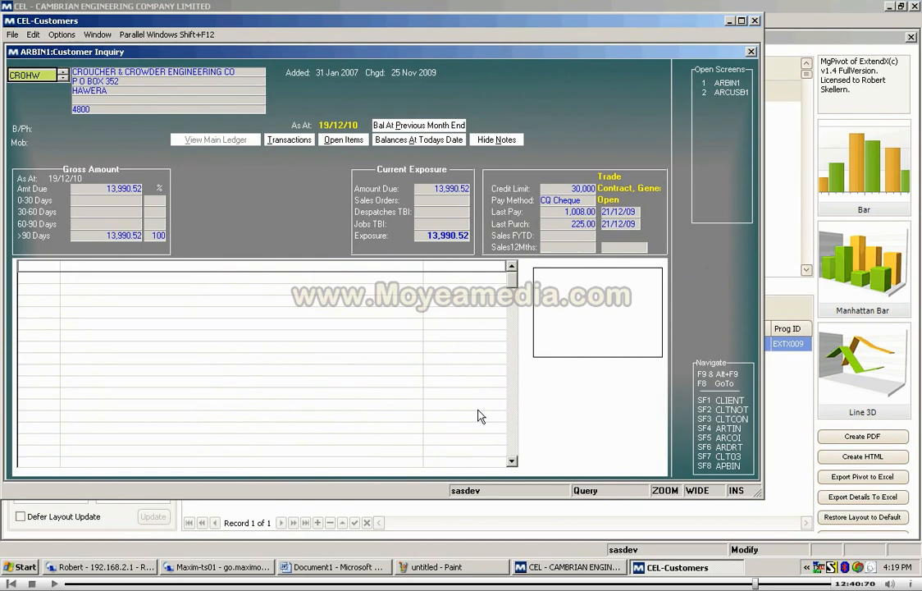
{"action": "key", "text": "Escape"}
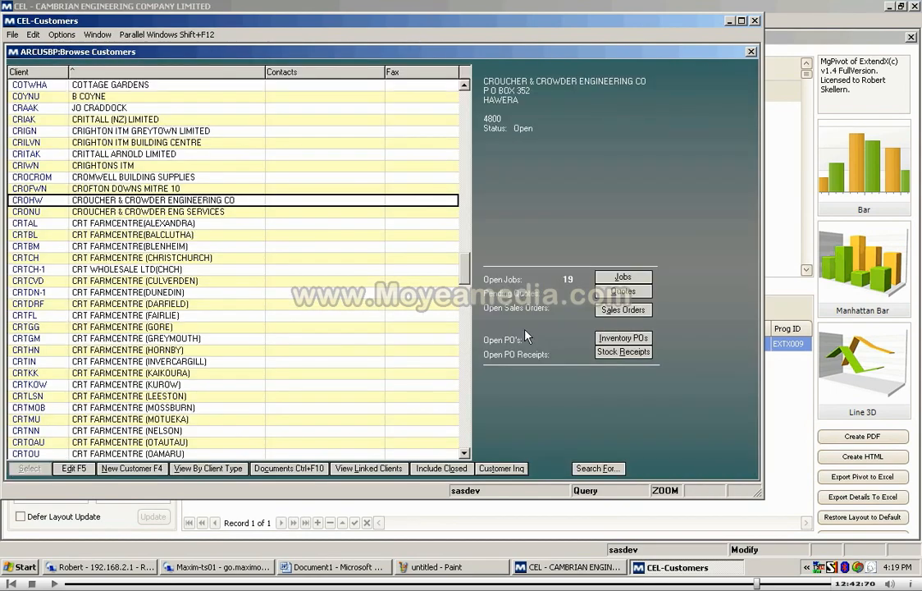
{"action": "key", "text": "Escape"}
{"action": "key", "text": "Escape"}
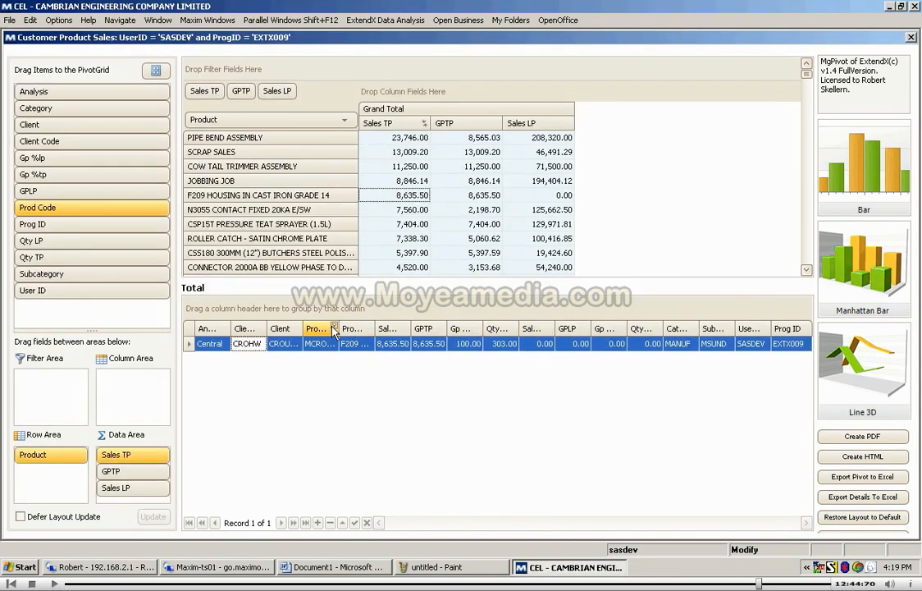
Step: Open the stock location inquiry from the F209 HOUSING detail row's product code and view its usage and purchase history
{"action": "left_click", "coordinate": [317, 344]}
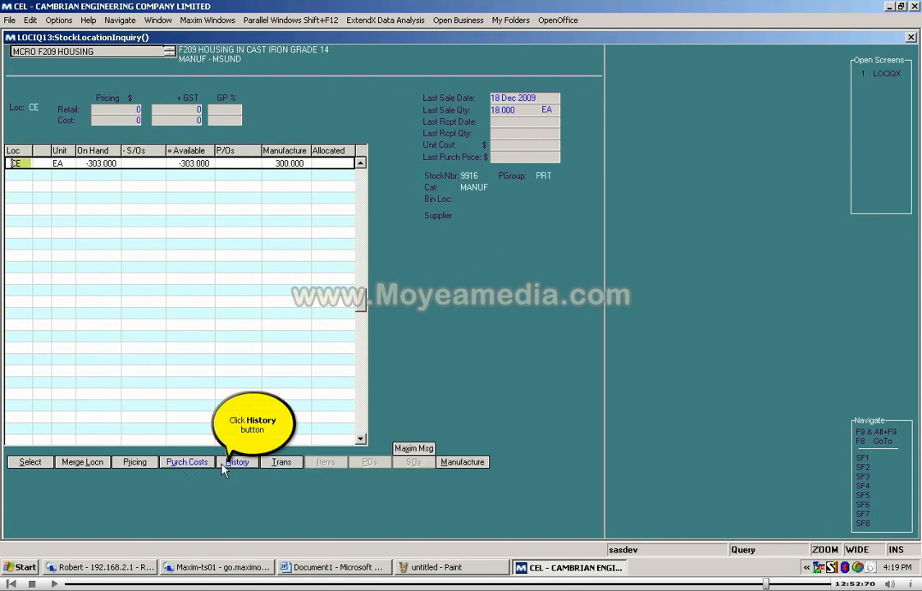
{"action": "left_click", "coordinate": [233, 464]}
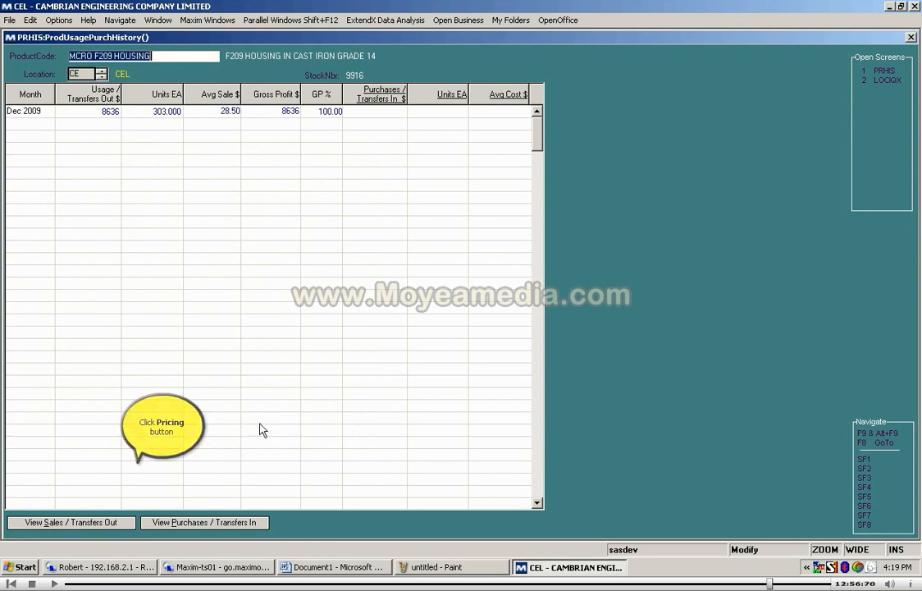
{"action": "key", "text": "Escape"}
Step: View the pricing for MCRO F209 HOUSING without changing any price, and return to the Customer Product Sales pivot
{"action": "left_click", "coordinate": [140, 463]}
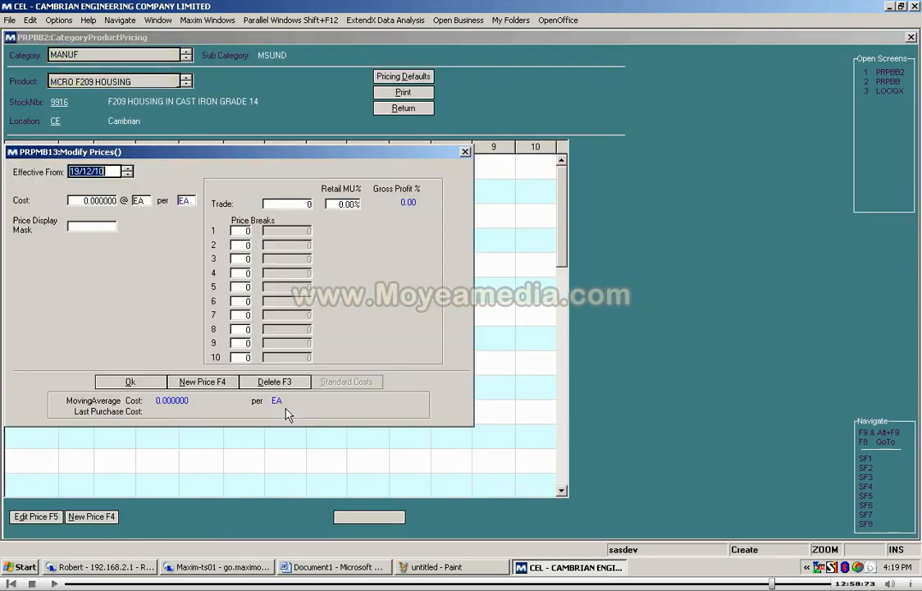
{"action": "key", "text": "Escape"}
{"action": "key", "text": "Escape"}
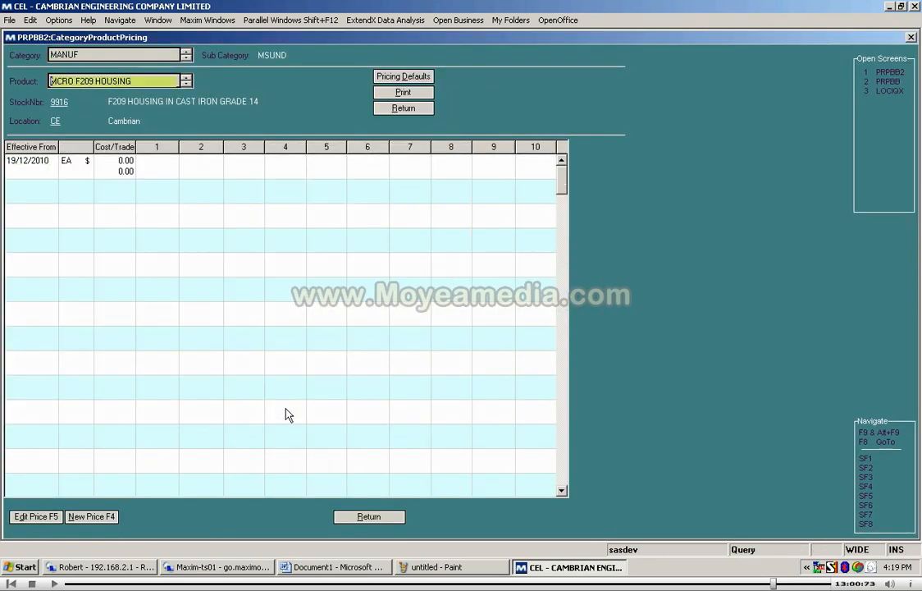
{"action": "key", "text": "Escape"}
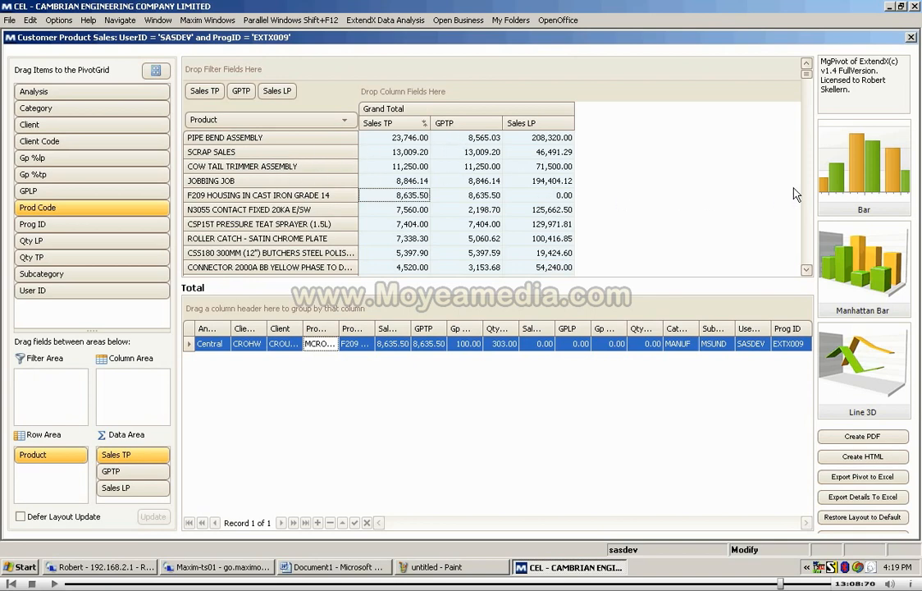
Step: Preview the product sales pivot as a Bar chart and close the chart window
{"action": "left_click", "coordinate": [861, 179]}
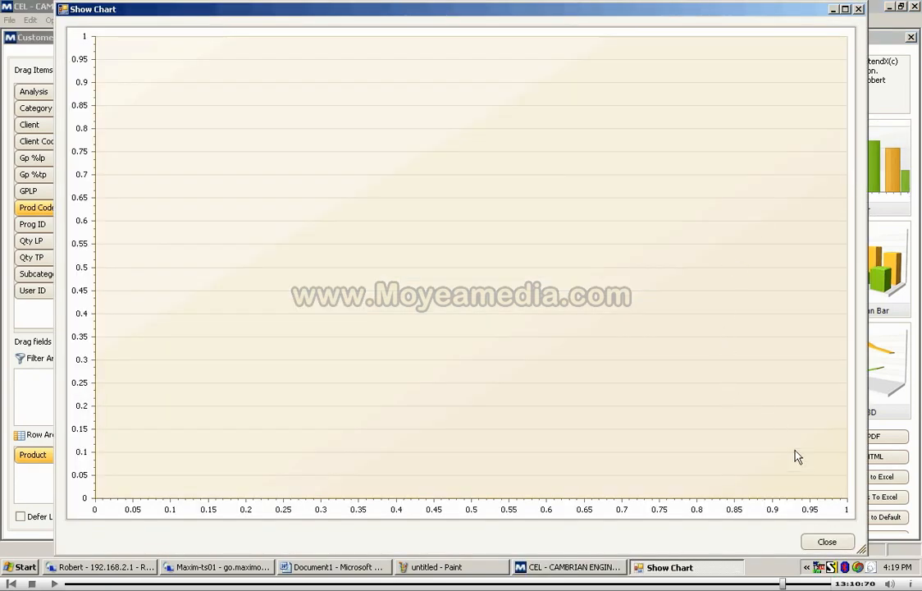
{"action": "left_click", "coordinate": [857, 9]}
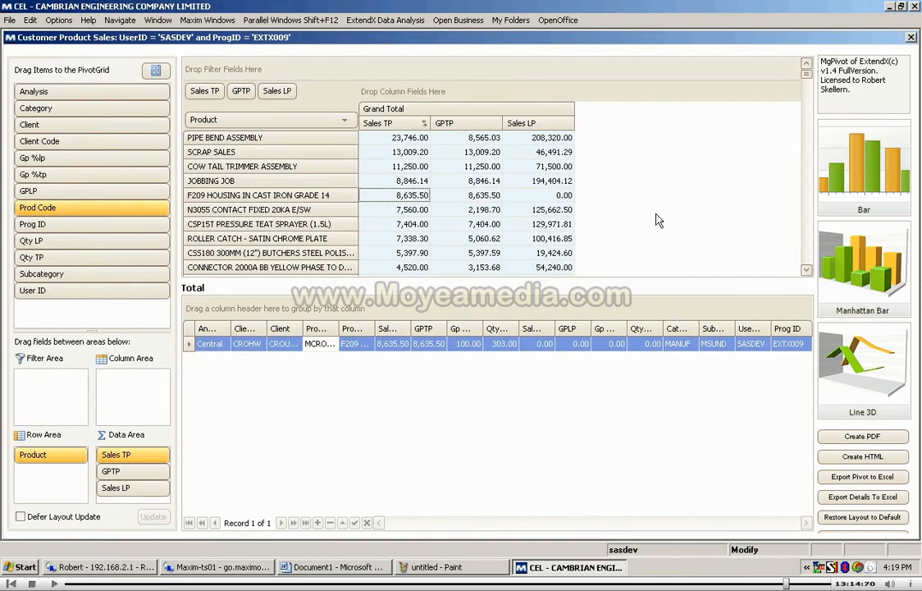